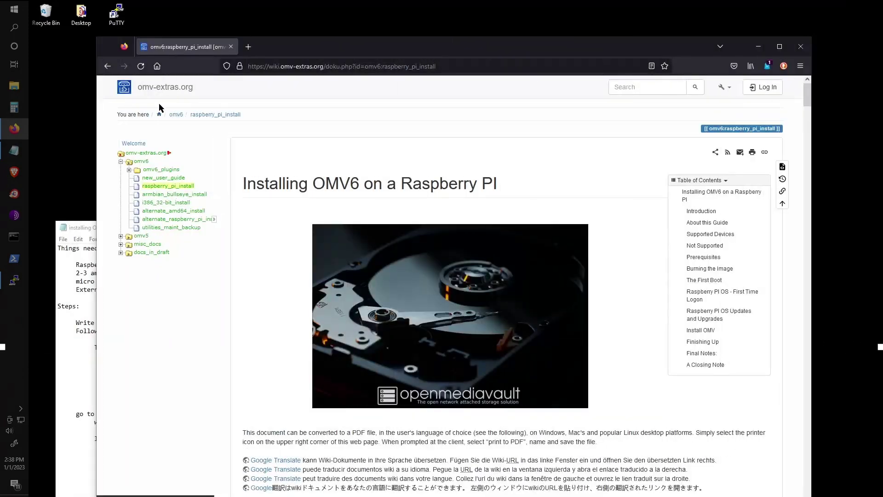
Scroll to the Install OMV section and copy the full 'wget … | sudo bash' command line.
{"action": "scroll", "coordinate": [257, 282], "scroll_direction": "down", "scroll_amount": 6}
{"action": "scroll", "coordinate": [257, 283], "scroll_direction": "down", "scroll_amount": 20}
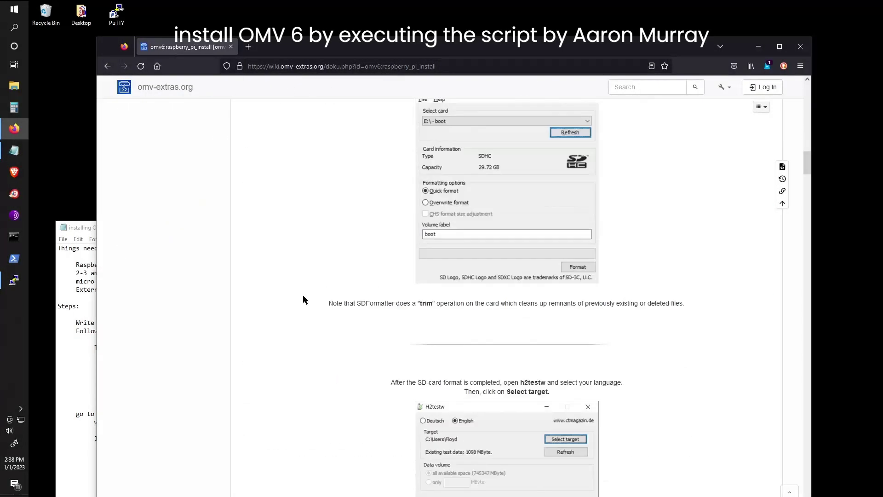
{"action": "scroll", "coordinate": [334, 326], "scroll_direction": "down", "scroll_amount": 20}
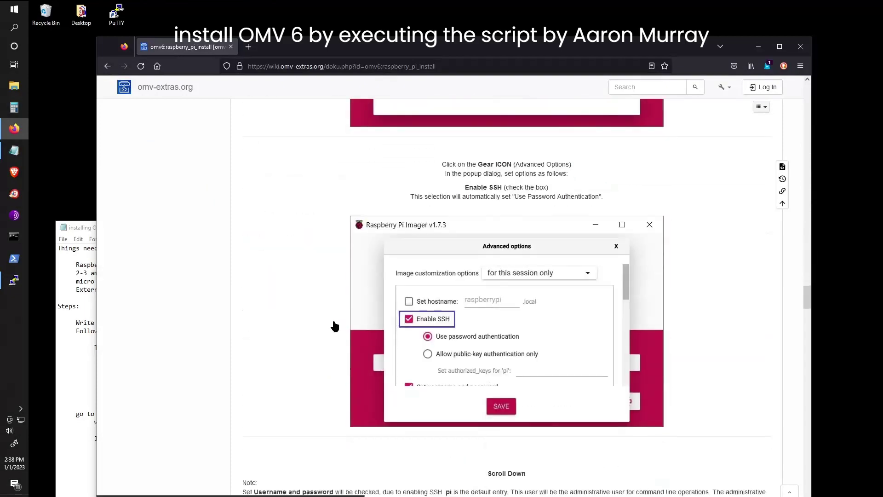
{"action": "scroll", "coordinate": [335, 326], "scroll_direction": "down", "scroll_amount": 20}
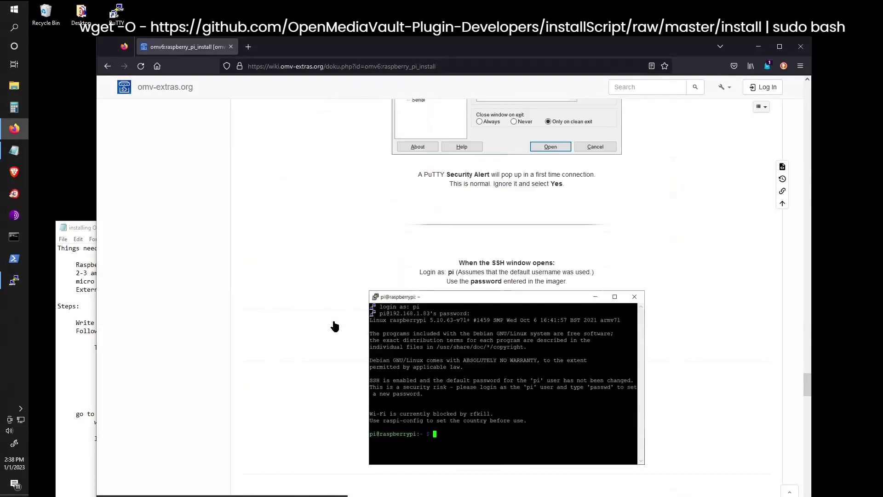
{"action": "left_click_drag", "start_coordinate": [241, 263], "coordinate": [594, 264]}
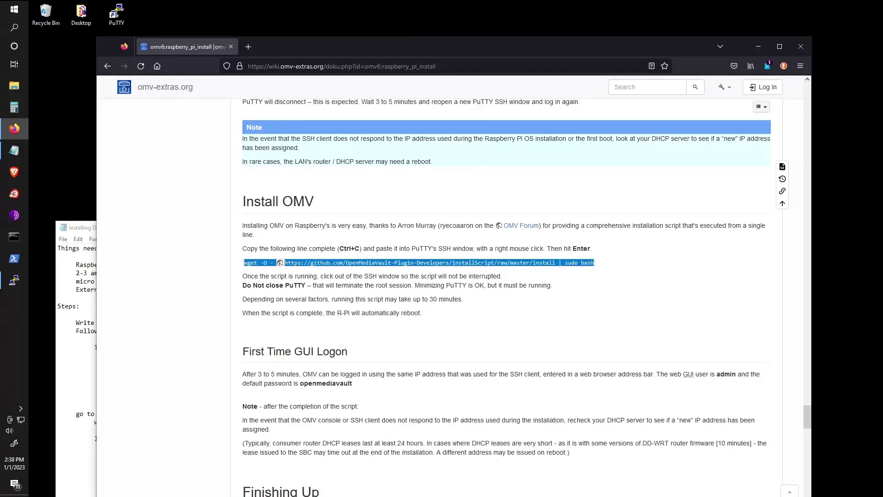
{"action": "key", "text": "ctrl+c"}
Paste the OMV install command into the PuTTY SSH session and run it.
{"action": "left_click", "coordinate": [13, 280]}
{"action": "right_click", "coordinate": [309, 176]}
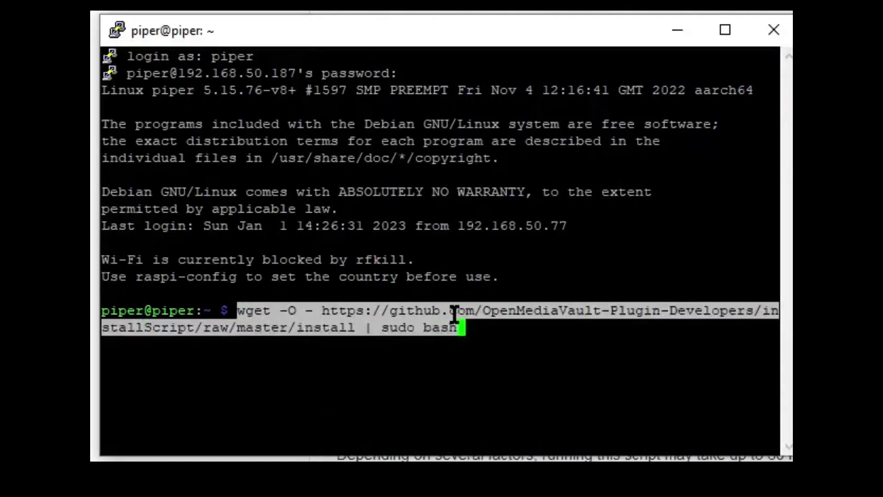
{"action": "key", "text": "Return"}
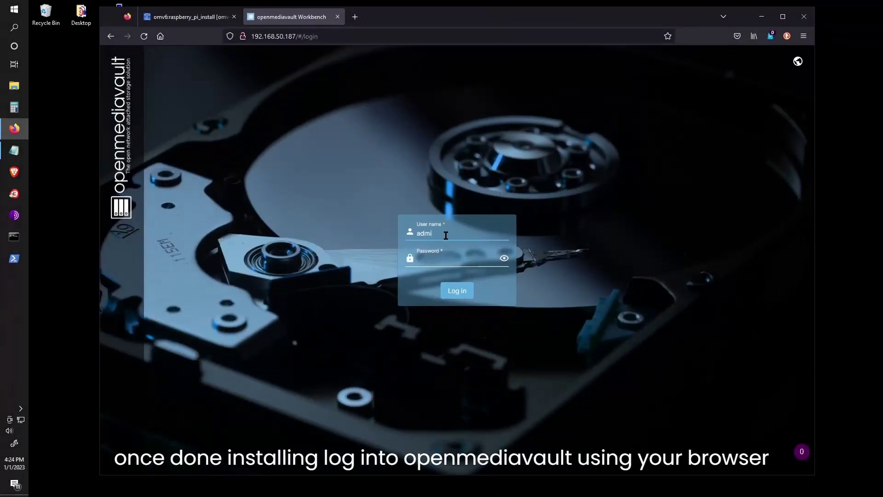
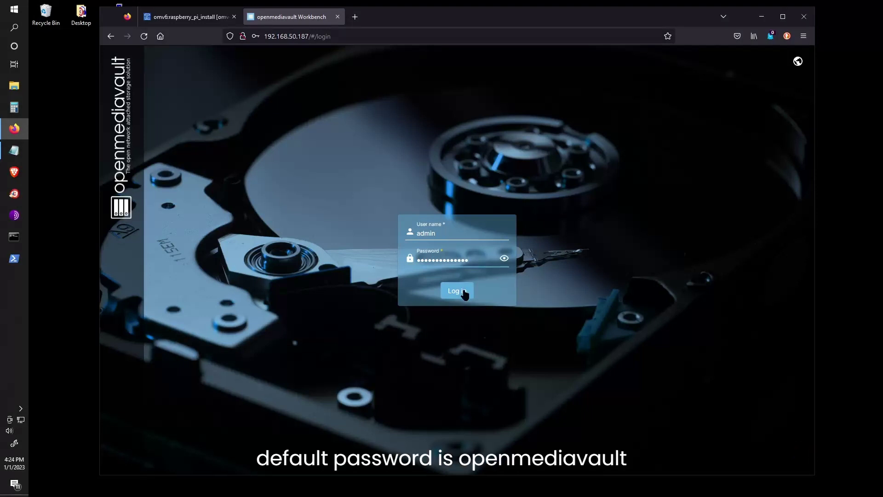
Log in to openmediavault as admin and decline the browser's offer to save the login.
{"action": "left_click", "coordinate": [465, 295]}
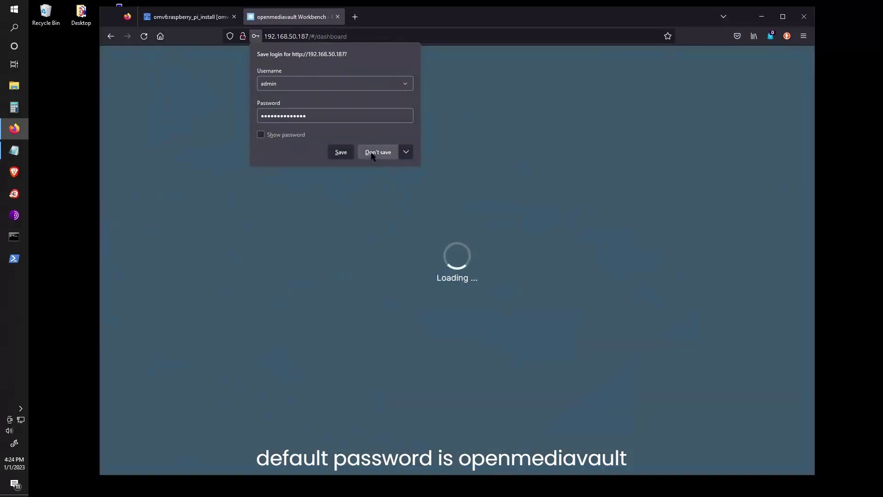
{"action": "left_click", "coordinate": [375, 152]}
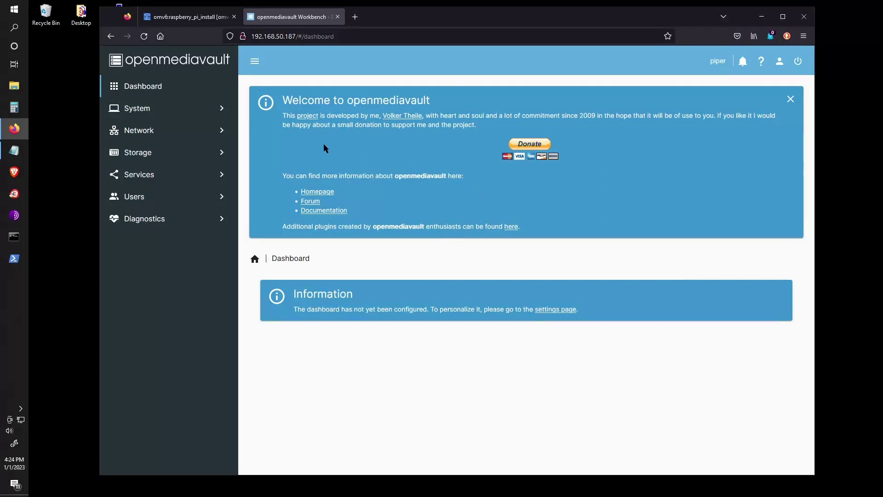
Dismiss the welcome message, then select all dashboard widgets and save.
{"action": "left_click", "coordinate": [791, 100]}
{"action": "left_click", "coordinate": [556, 136]}
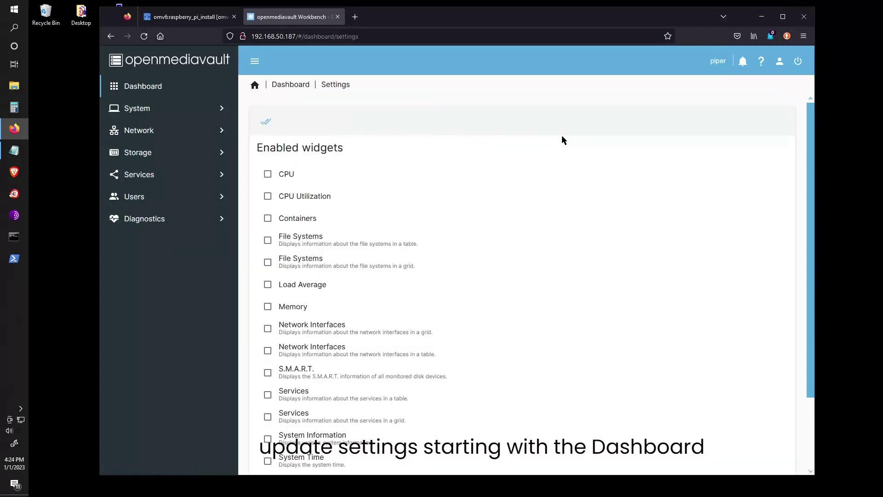
{"action": "left_click", "coordinate": [266, 121]}
{"action": "scroll", "coordinate": [389, 189], "scroll_direction": "down", "scroll_amount": 2}
{"action": "scroll", "coordinate": [351, 299], "scroll_direction": "up", "scroll_amount": 3}
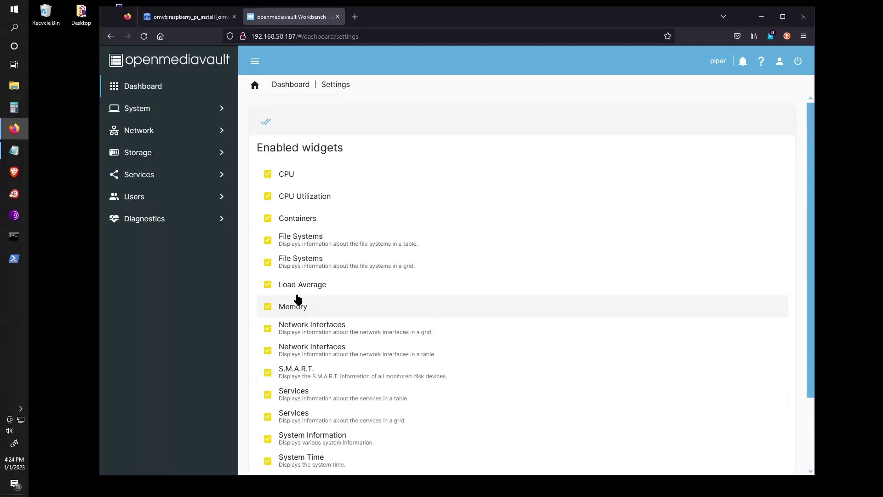
{"action": "scroll", "coordinate": [494, 305], "scroll_direction": "down", "scroll_amount": 3}
{"action": "left_click", "coordinate": [774, 449]}
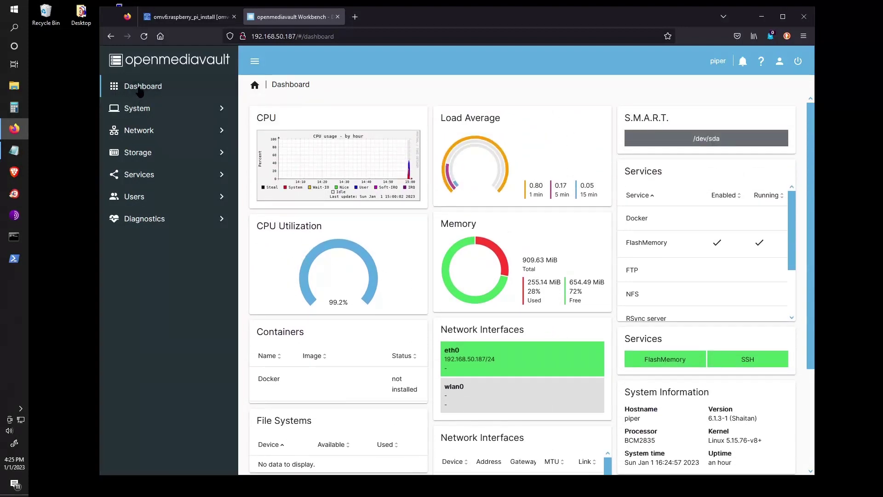
Review the Workbench, Date & Time, Notification and Power Management settings without changing anything.
{"action": "left_click", "coordinate": [138, 110]}
{"action": "left_click", "coordinate": [286, 132]}
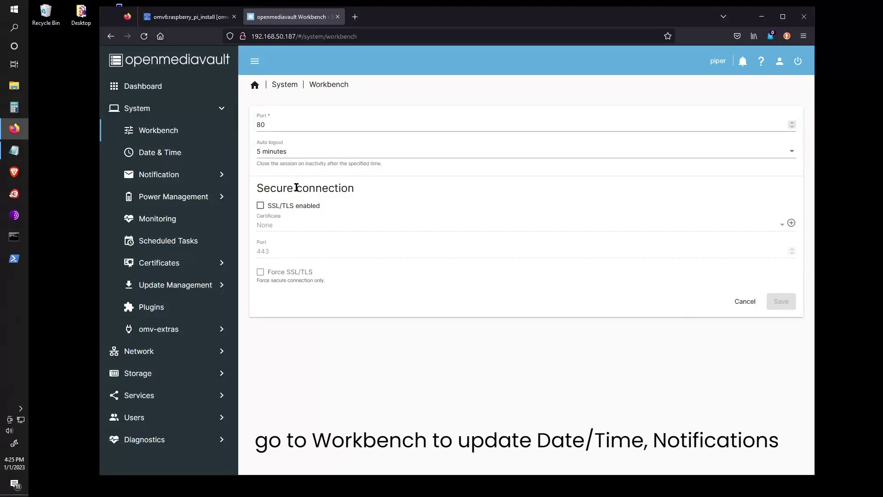
{"action": "left_click", "coordinate": [167, 152]}
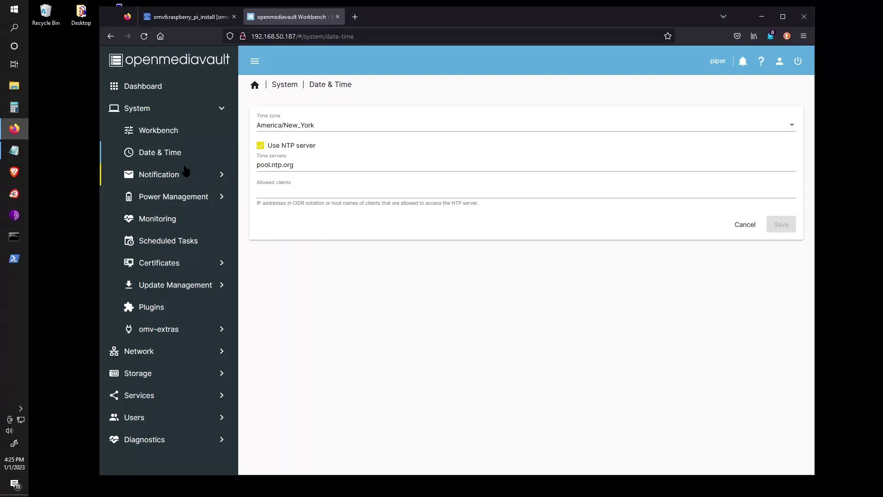
{"action": "left_click", "coordinate": [169, 175]}
{"action": "left_click", "coordinate": [622, 134]}
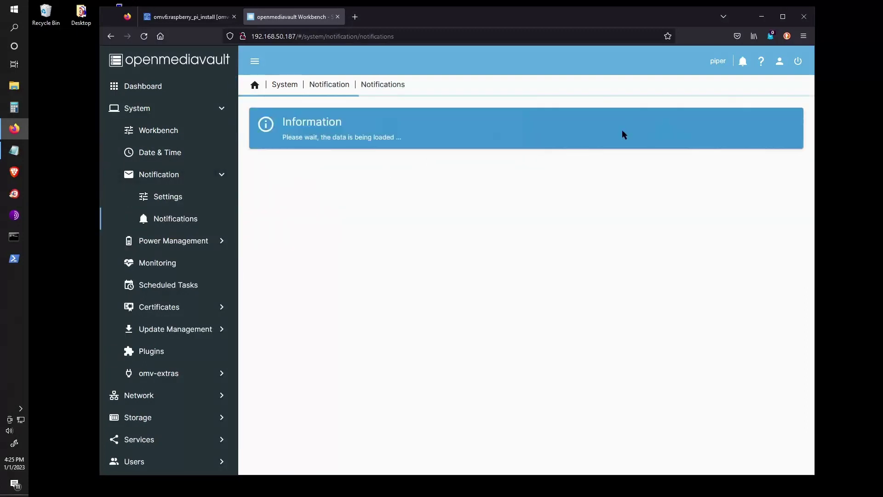
{"action": "left_click", "coordinate": [173, 197]}
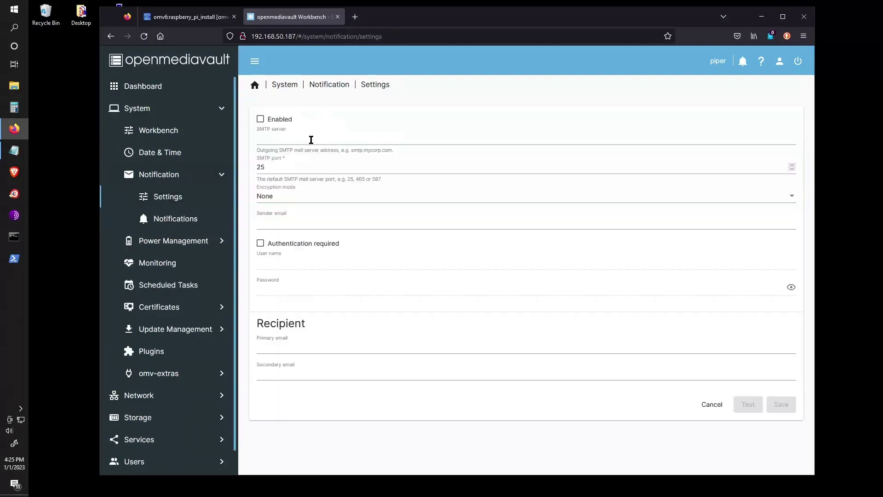
{"action": "left_click", "coordinate": [713, 408]}
{"action": "left_click", "coordinate": [179, 241]}
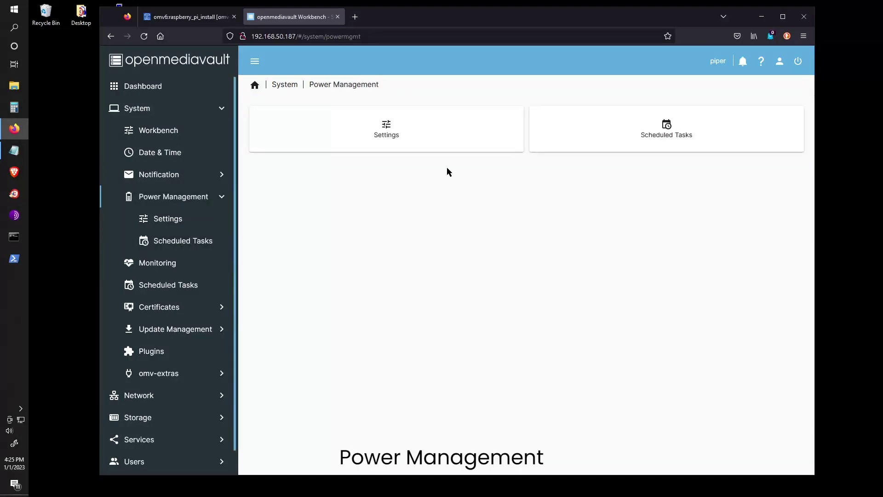
Enable performance statistics collection under Monitoring and save it.
{"action": "left_click", "coordinate": [164, 263]}
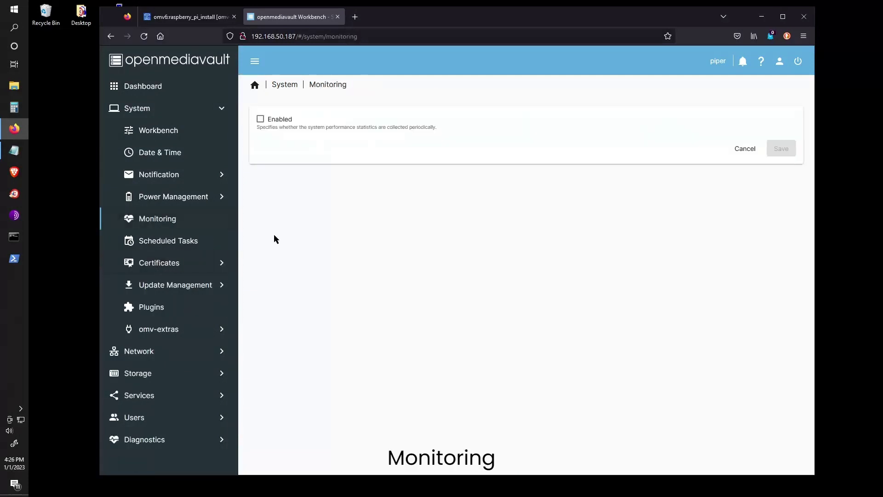
{"action": "left_click", "coordinate": [261, 120]}
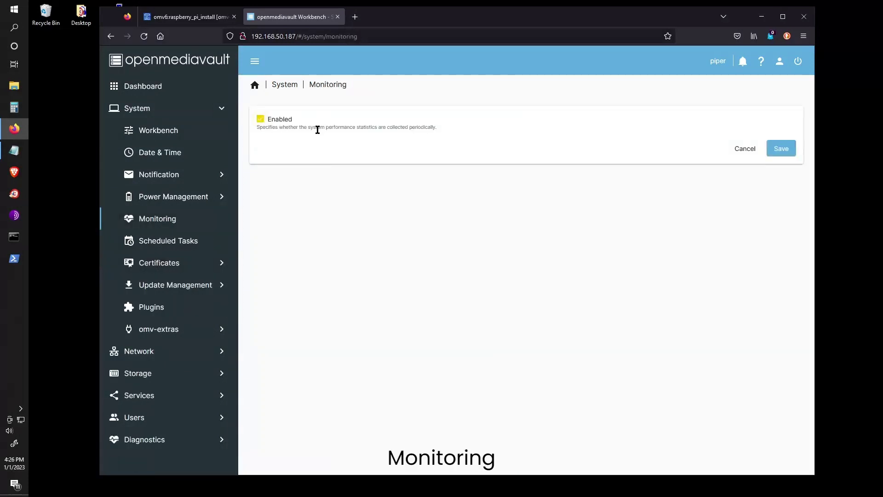
{"action": "left_click", "coordinate": [779, 152]}
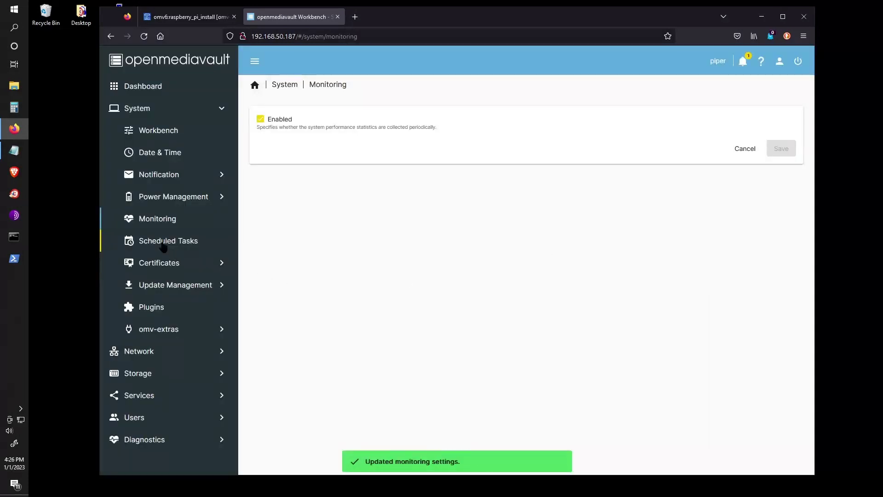
{"action": "left_click", "coordinate": [163, 244]}
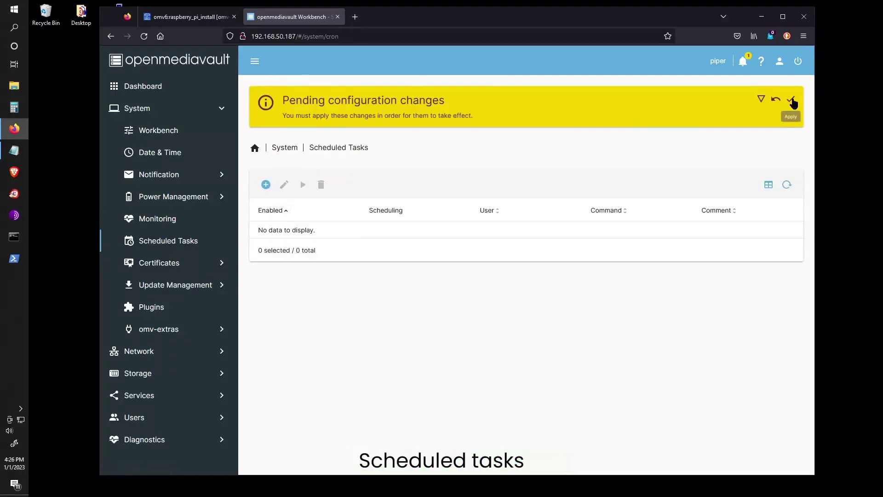
Apply the pending configuration changes, check the SSH certificates list, and go to Update Management.
{"action": "left_click", "coordinate": [794, 103]}
{"action": "left_click", "coordinate": [525, 282]}
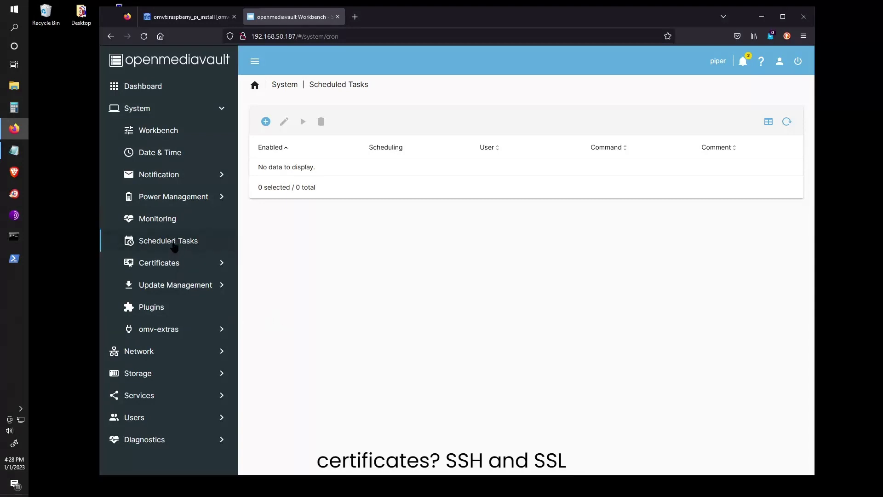
{"action": "left_click", "coordinate": [171, 264]}
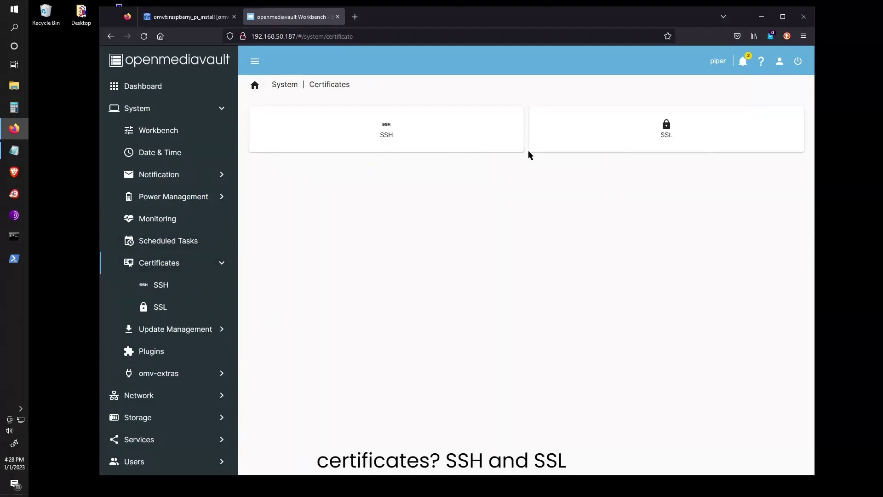
{"action": "left_click", "coordinate": [404, 146]}
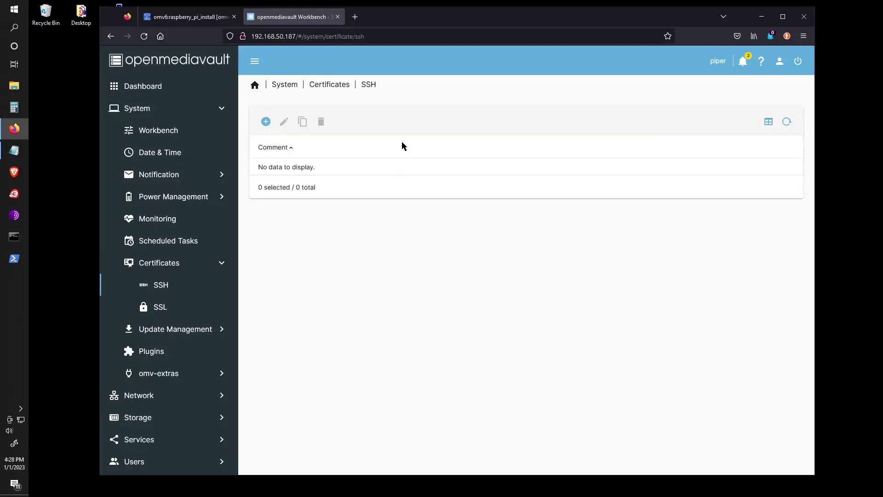
{"action": "left_click", "coordinate": [171, 264]}
{"action": "left_click", "coordinate": [175, 330]}
Enable community-maintained and pre-release update sources in Update Management settings and save them.
{"action": "left_click", "coordinate": [458, 146]}
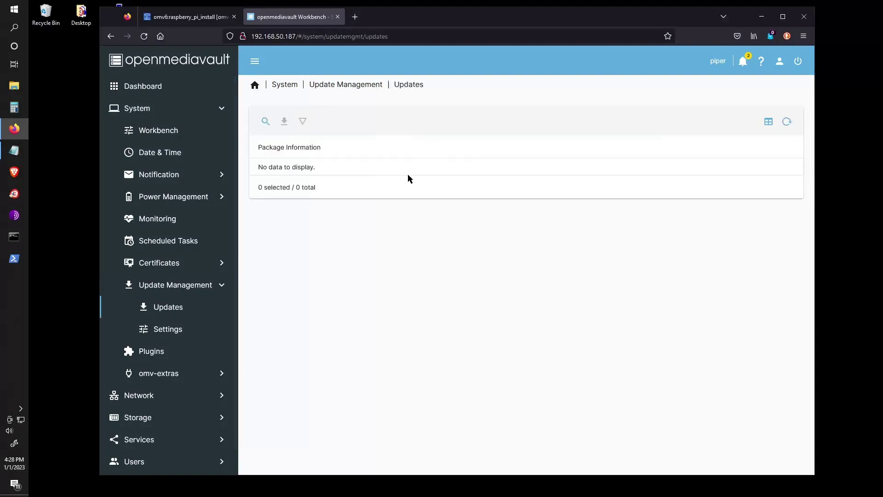
{"action": "left_click", "coordinate": [186, 288]}
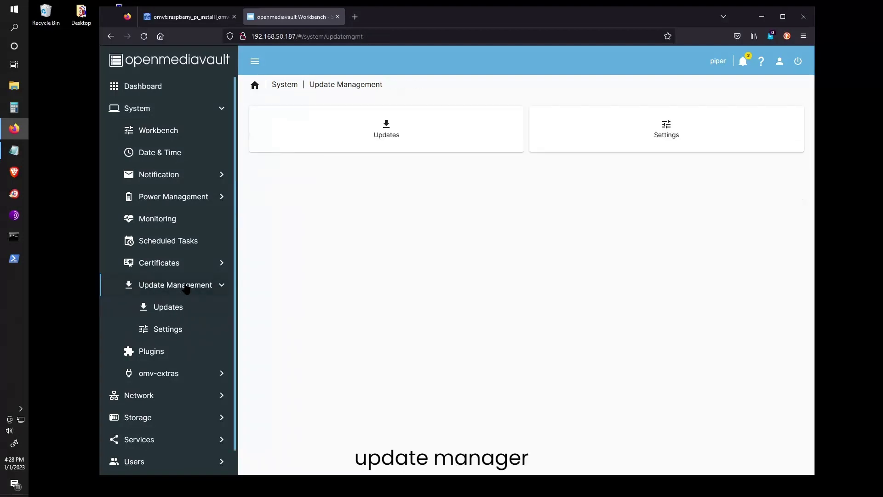
{"action": "left_click", "coordinate": [169, 330]}
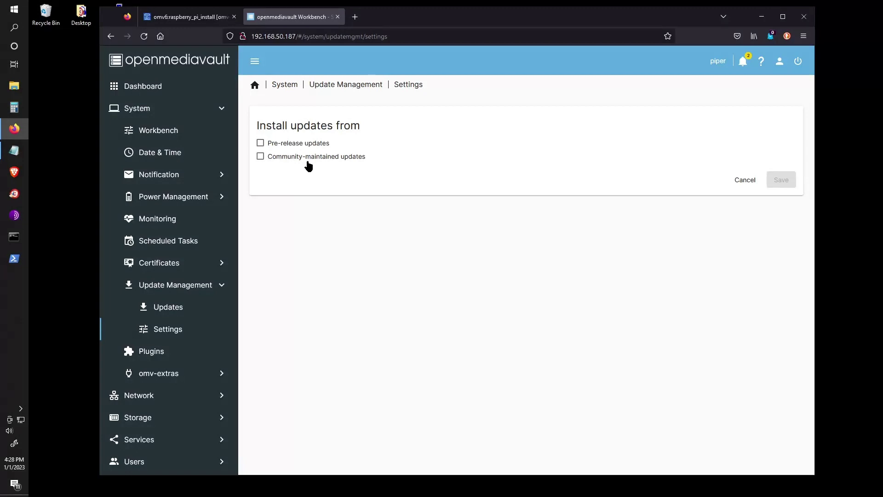
{"action": "left_click", "coordinate": [264, 160]}
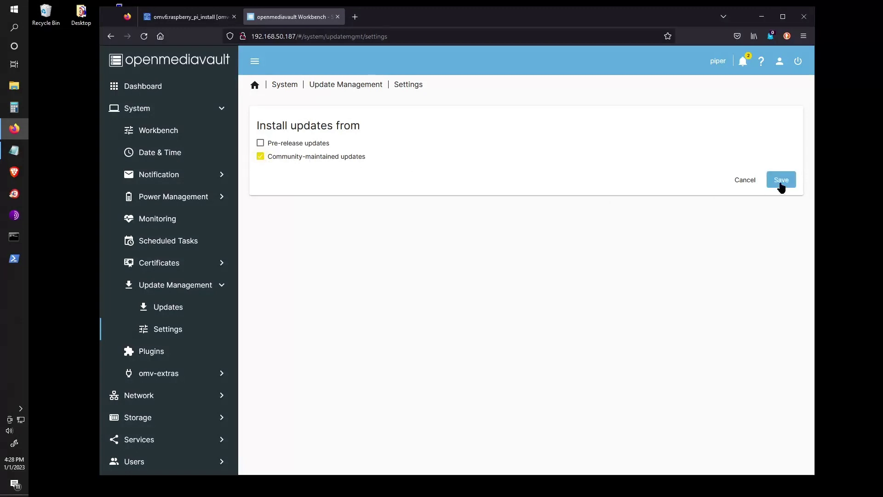
{"action": "left_click", "coordinate": [261, 144]}
{"action": "left_click", "coordinate": [776, 180]}
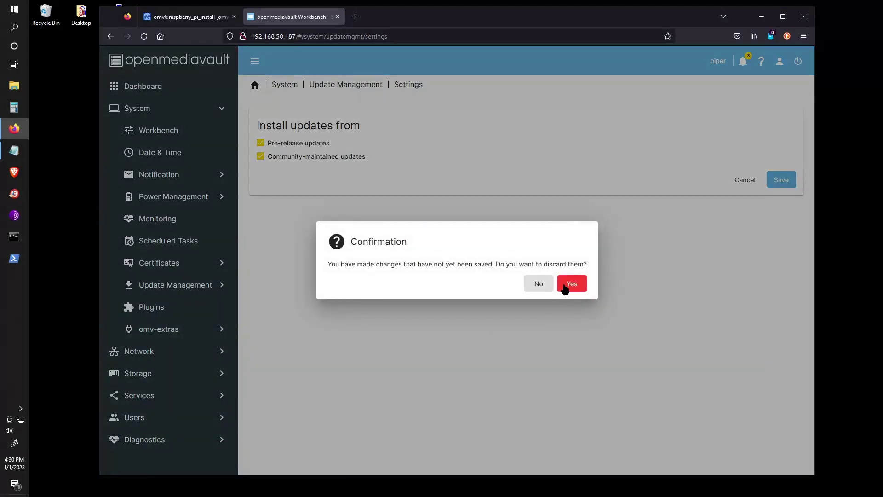
{"action": "left_click", "coordinate": [571, 283]}
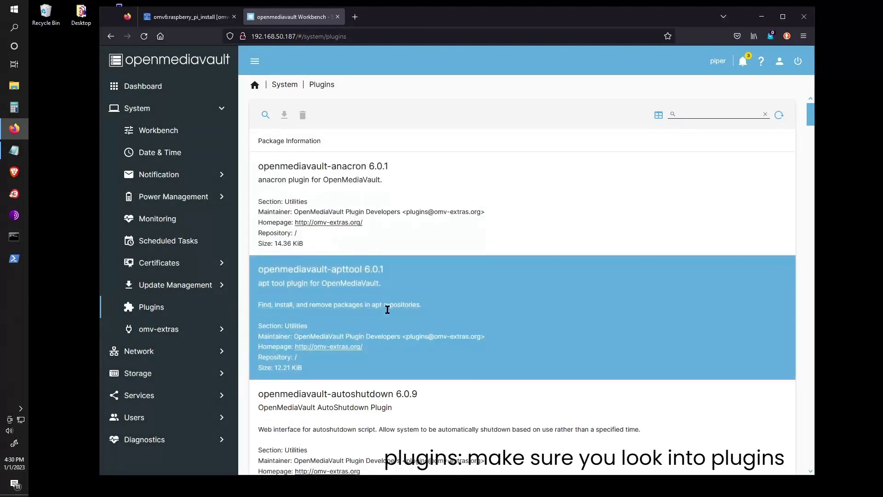
Scroll through the full list of available plugins, such as openmediavault-anacron and openmediavault-apptool.
{"action": "scroll", "coordinate": [387, 309], "scroll_direction": "down", "scroll_amount": 10}
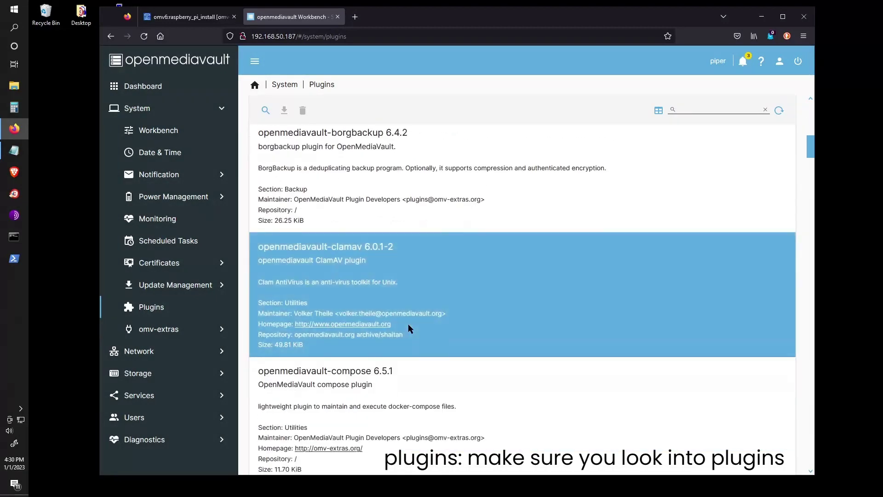
{"action": "scroll", "coordinate": [411, 328], "scroll_direction": "down", "scroll_amount": 3}
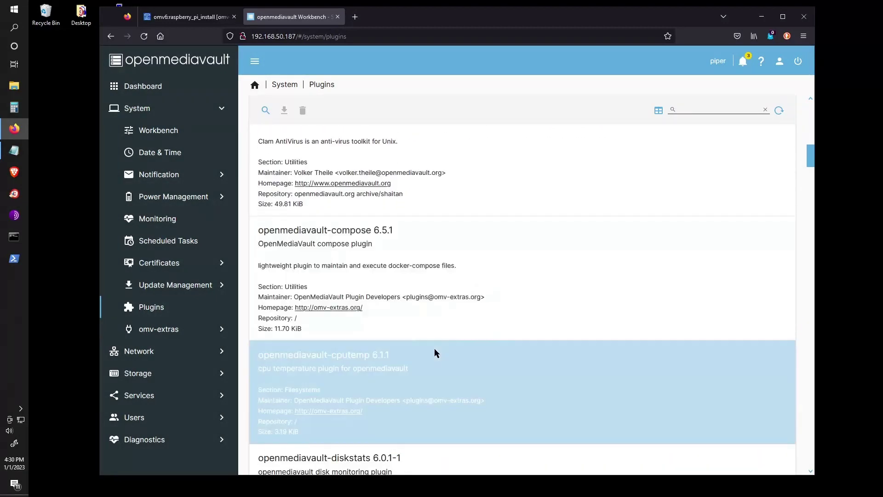
{"action": "scroll", "coordinate": [434, 352], "scroll_direction": "down", "scroll_amount": 6}
{"action": "scroll", "coordinate": [420, 332], "scroll_direction": "down", "scroll_amount": 10}
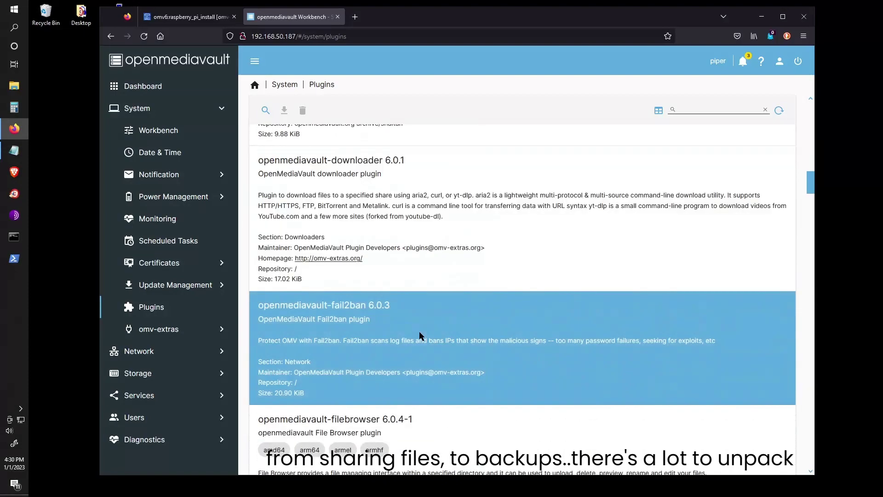
{"action": "scroll", "coordinate": [432, 320], "scroll_direction": "down", "scroll_amount": 2}
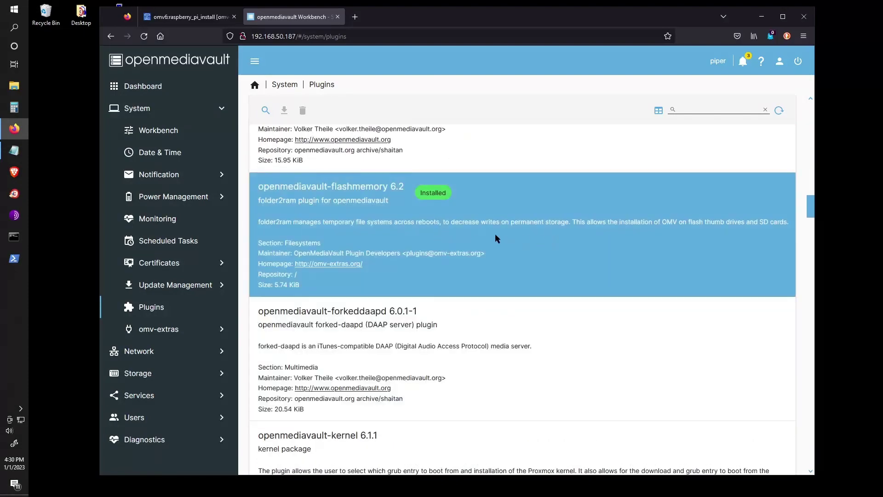
{"action": "scroll", "coordinate": [427, 344], "scroll_direction": "down", "scroll_amount": 9}
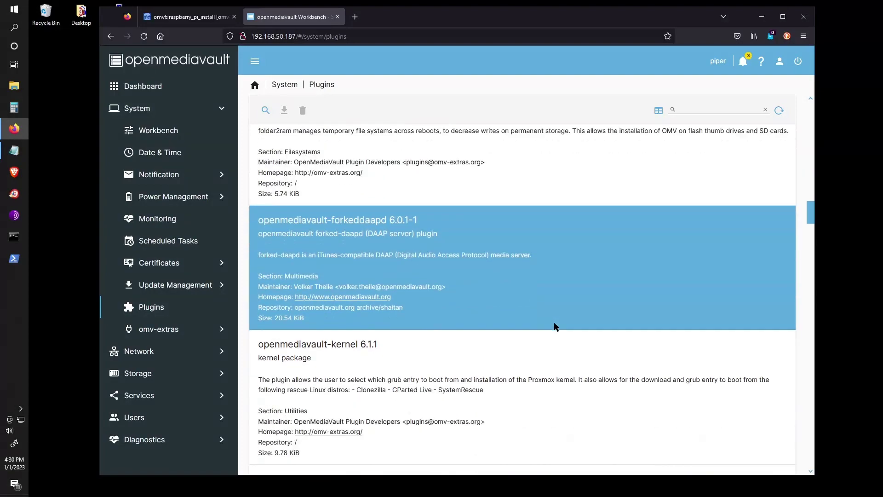
{"action": "scroll", "coordinate": [418, 338], "scroll_direction": "down", "scroll_amount": 14}
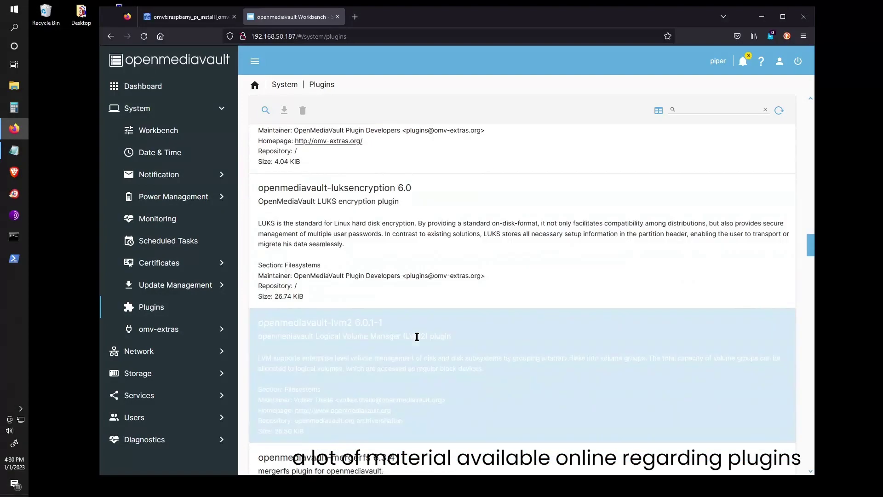
{"action": "scroll", "coordinate": [417, 340], "scroll_direction": "down", "scroll_amount": 8}
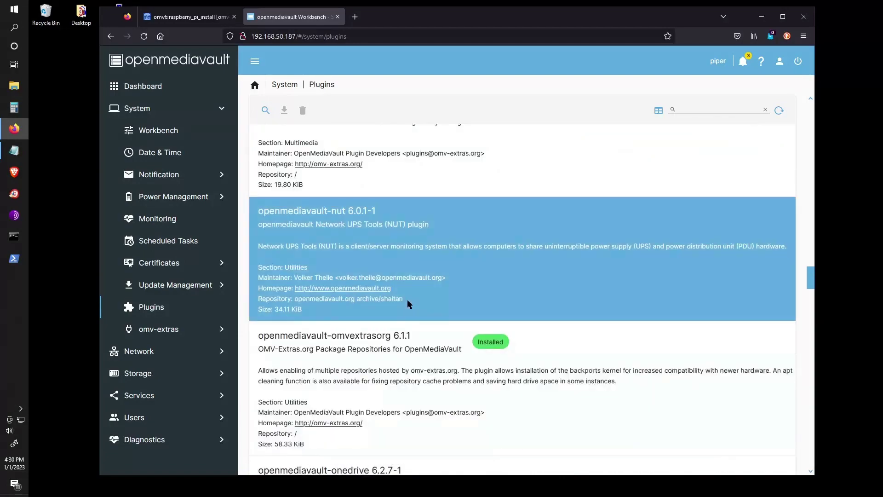
{"action": "scroll", "coordinate": [424, 343], "scroll_direction": "down", "scroll_amount": 3}
{"action": "scroll", "coordinate": [423, 342], "scroll_direction": "down", "scroll_amount": 8}
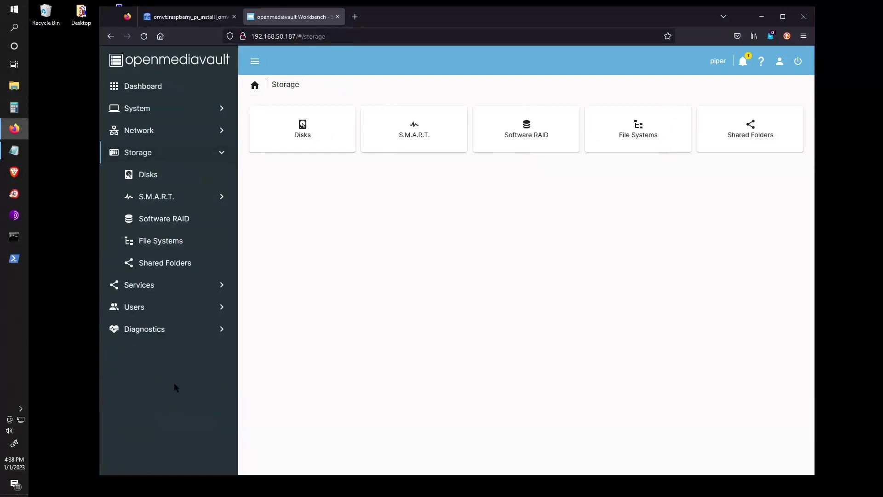
Look over the attached disks, then bring up the S.M.A.R.T. device list.
{"action": "left_click", "coordinate": [193, 175]}
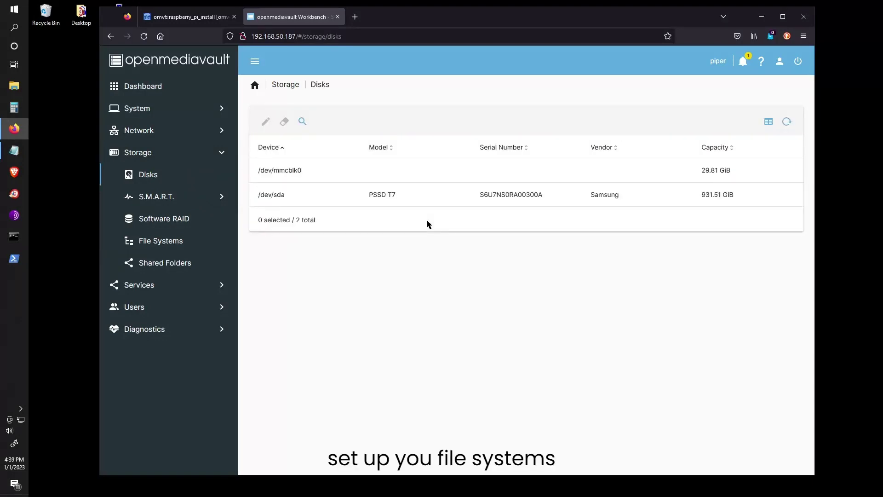
{"action": "left_click", "coordinate": [292, 198]}
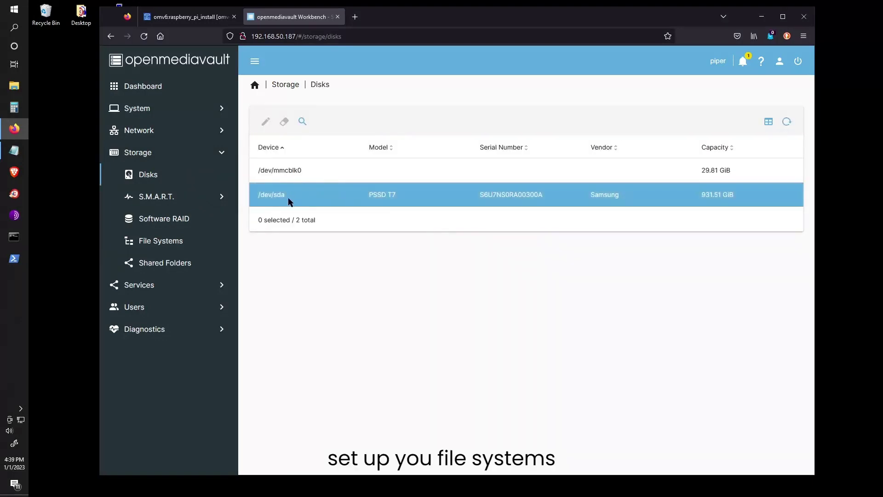
{"action": "left_click", "coordinate": [292, 198]}
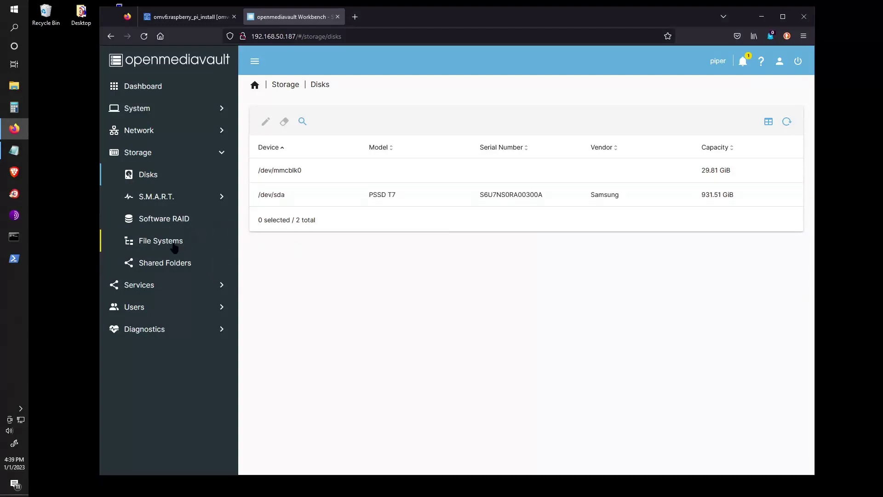
{"action": "left_click", "coordinate": [172, 201]}
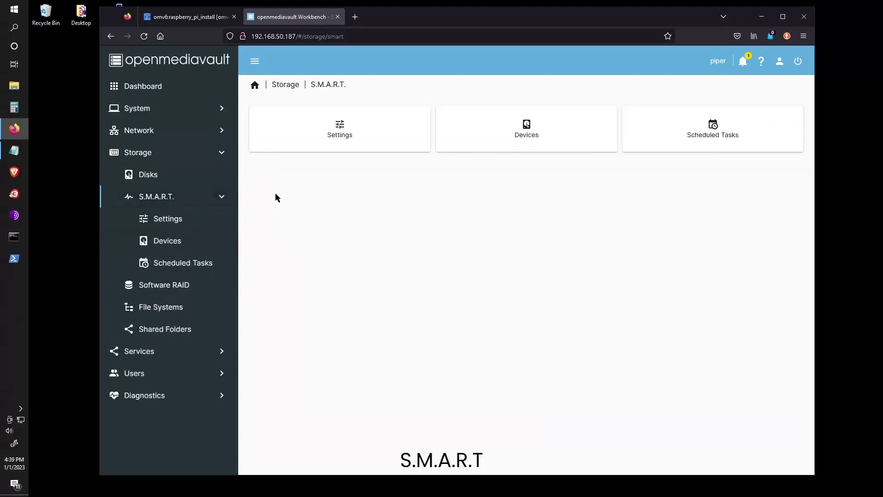
{"action": "left_click", "coordinate": [501, 140]}
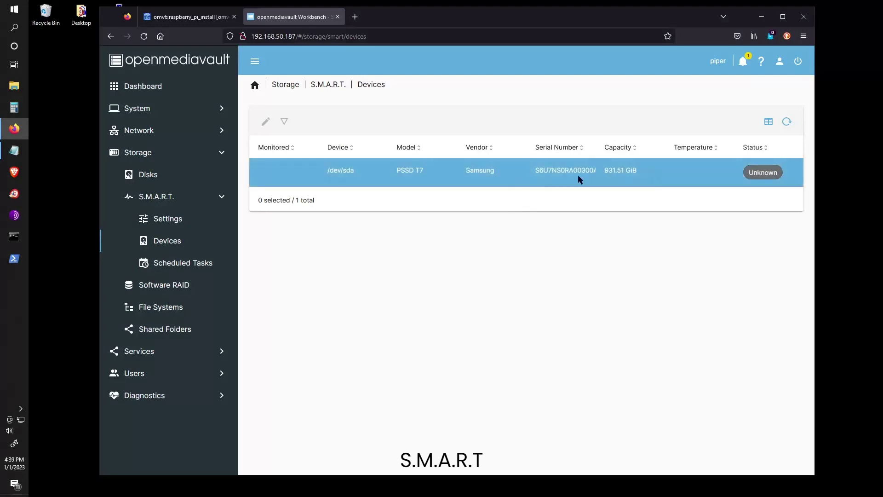
Enable S.M.A.R.T. monitoring for /dev/sda, save, and apply the configuration change.
{"action": "left_click", "coordinate": [292, 171]}
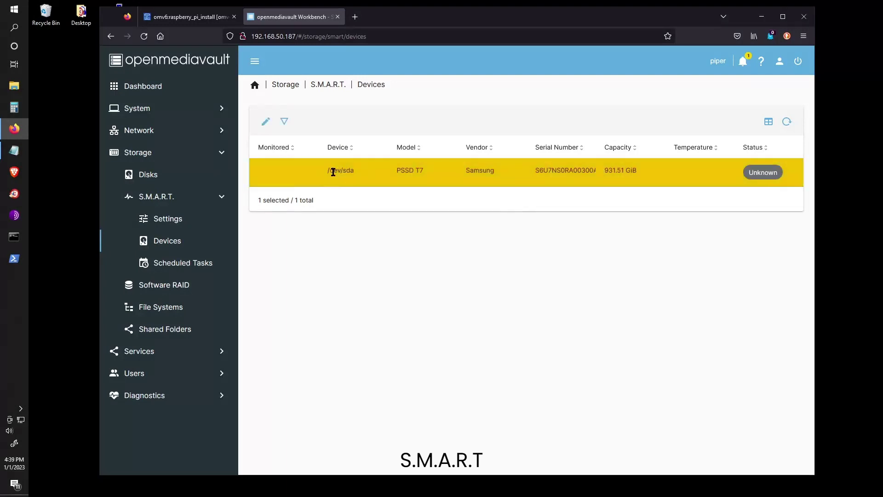
{"action": "left_click", "coordinate": [266, 121]}
{"action": "left_click", "coordinate": [260, 145]}
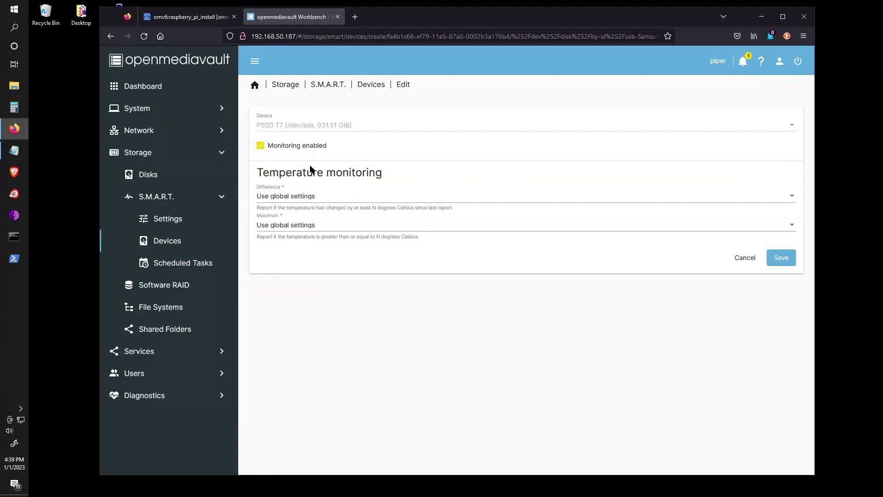
{"action": "left_click", "coordinate": [769, 264]}
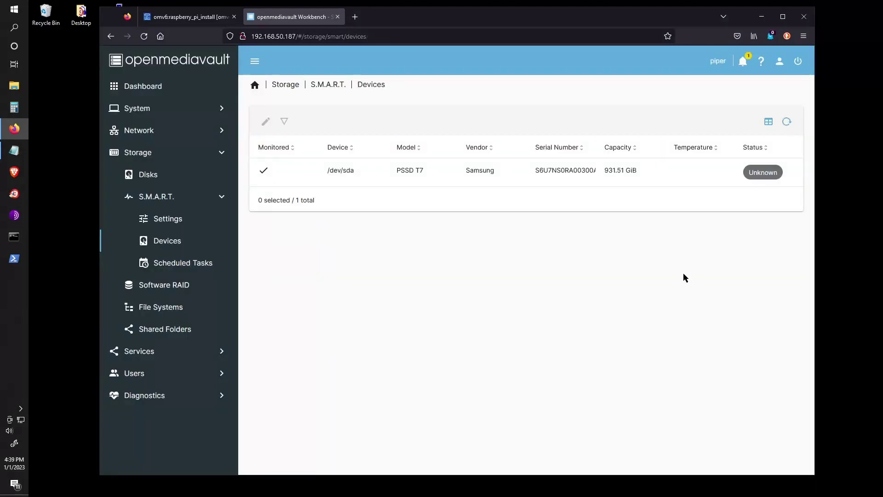
{"action": "left_click", "coordinate": [790, 100]}
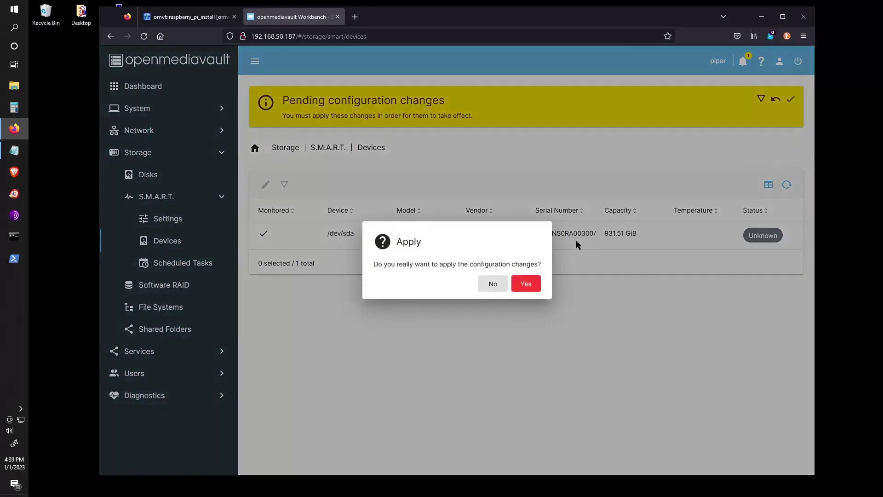
{"action": "left_click", "coordinate": [526, 284]}
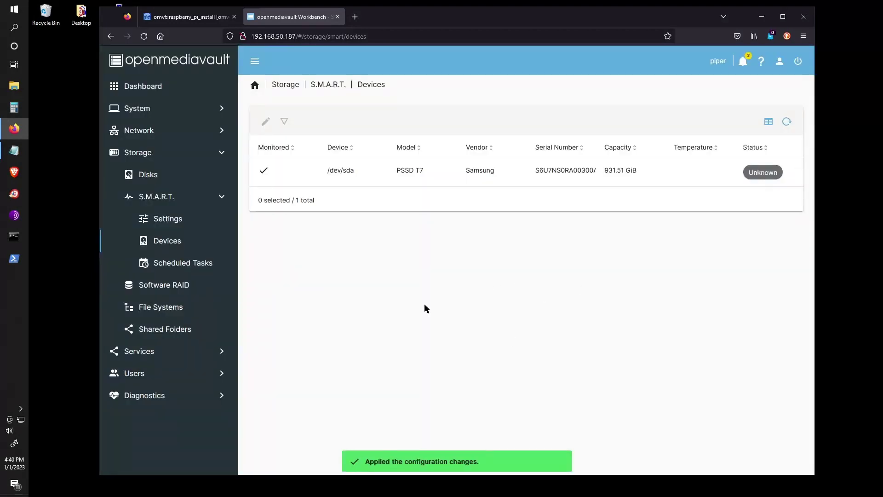
Begin a new shared folder named 'config', then head for the File Systems page.
{"action": "left_click", "coordinate": [166, 330]}
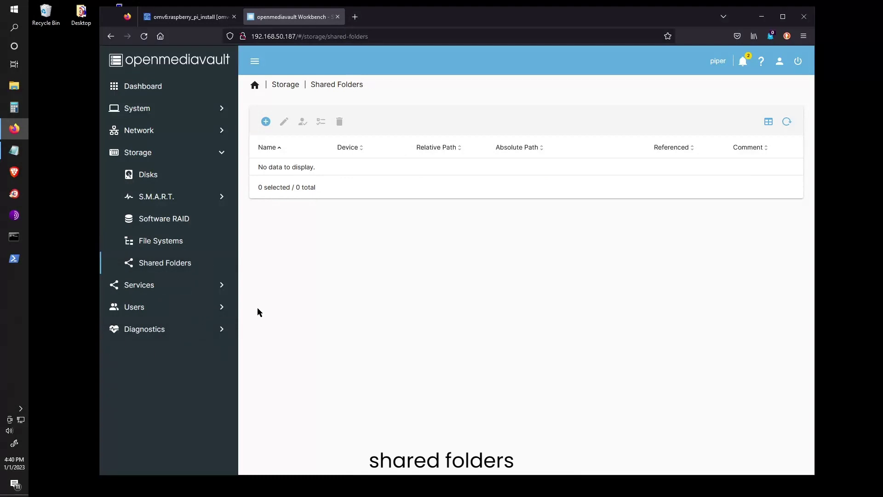
{"action": "left_click", "coordinate": [266, 121]}
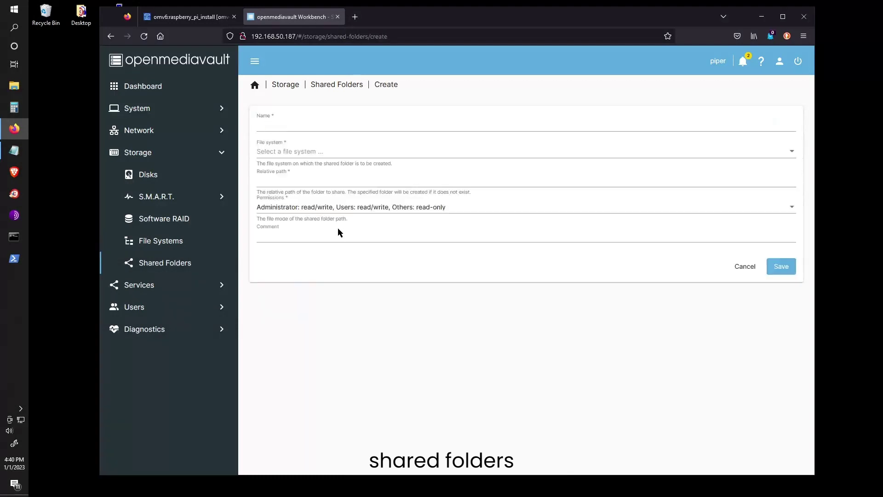
{"action": "left_click", "coordinate": [287, 125]}
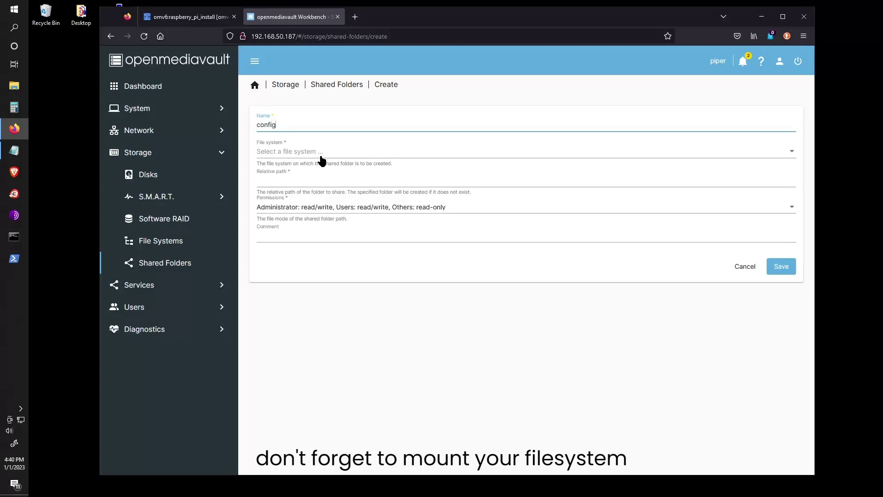
{"action": "key", "text": "Tab"}
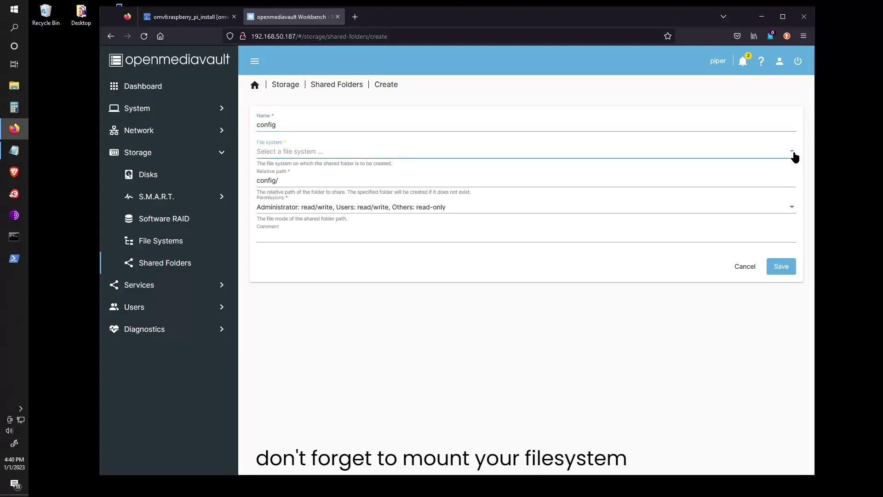
{"action": "left_click", "coordinate": [175, 243]}
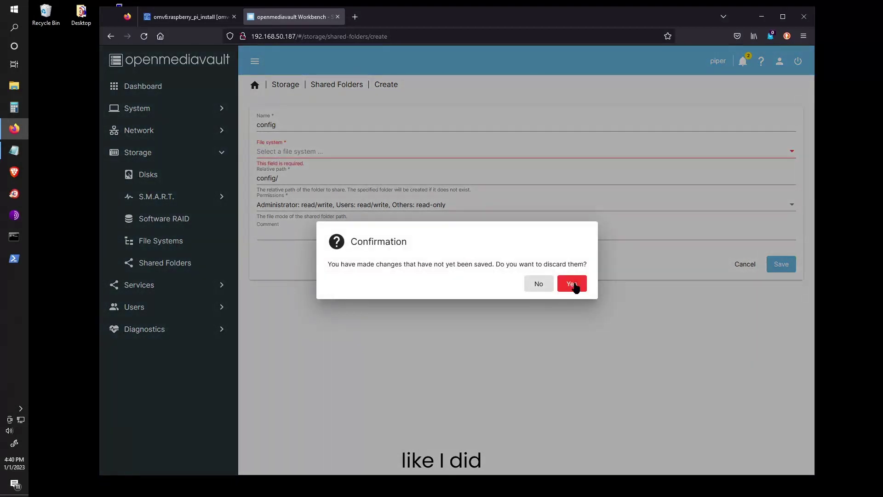
Discard the unfinished shared folder and mount the NTFS /dev/sda1 file system.
{"action": "left_click", "coordinate": [572, 284]}
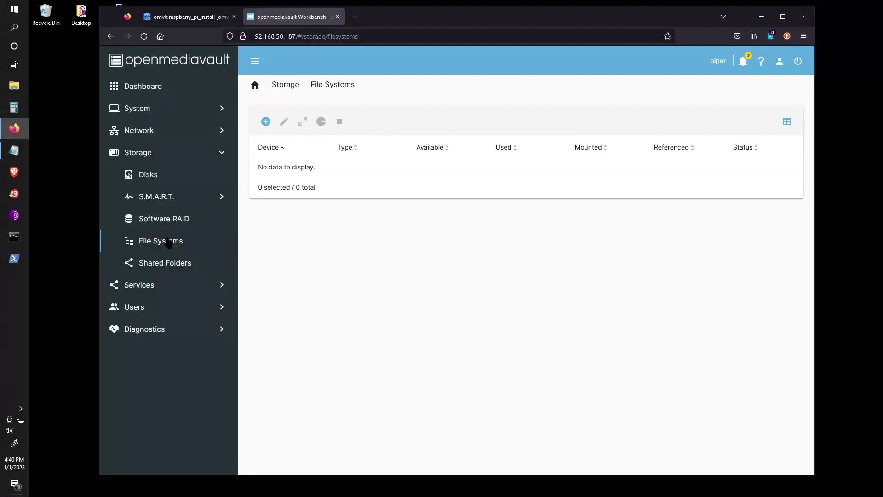
{"action": "left_click", "coordinate": [266, 122]}
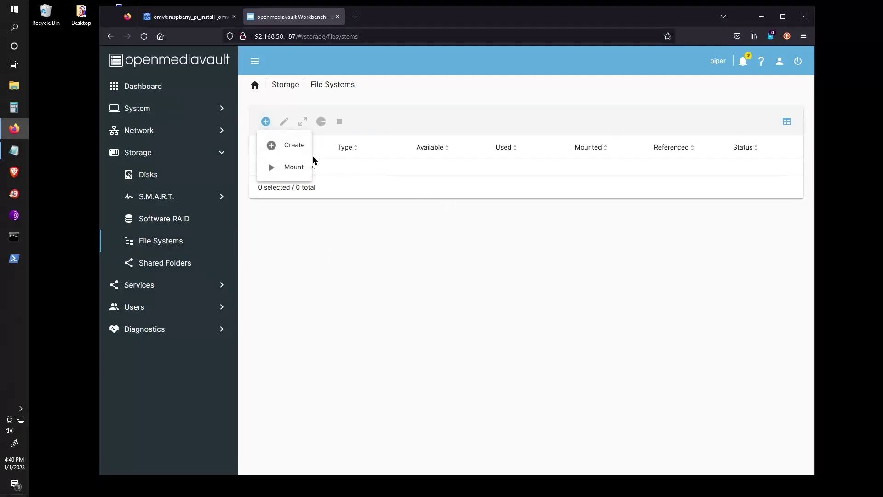
{"action": "left_click", "coordinate": [295, 168]}
{"action": "left_click", "coordinate": [306, 127]}
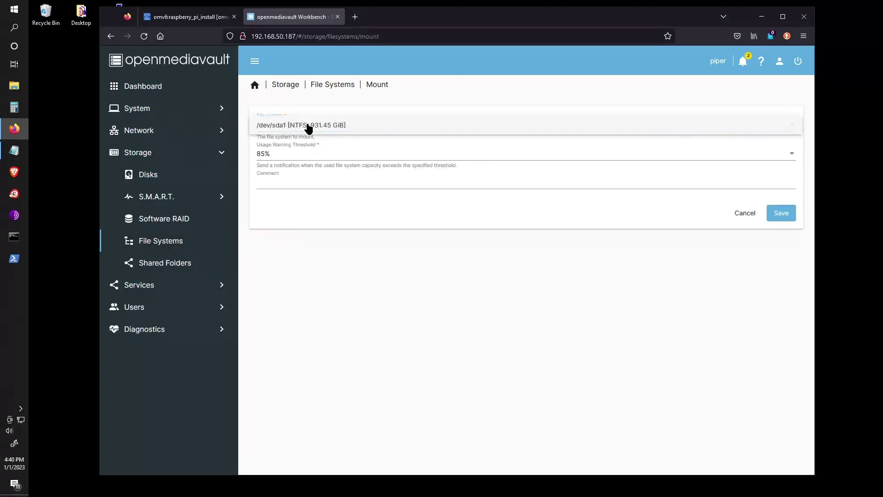
{"action": "left_click", "coordinate": [375, 132]}
{"action": "left_click", "coordinate": [782, 214]}
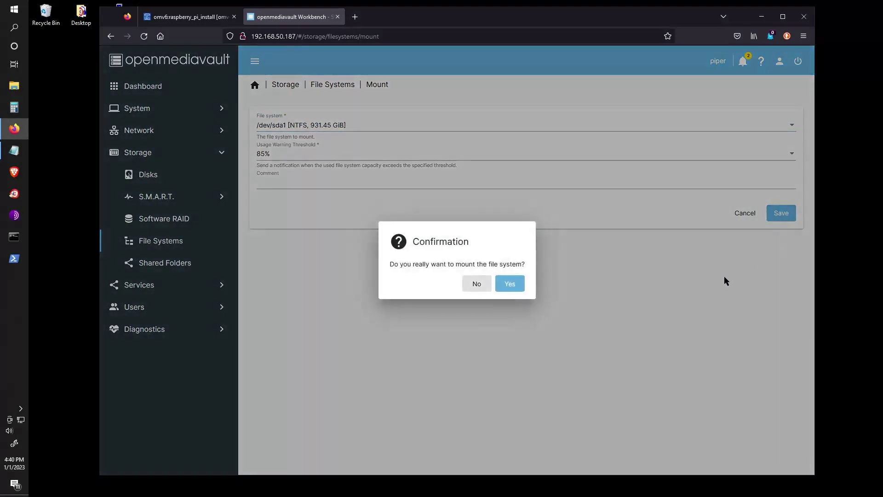
{"action": "left_click", "coordinate": [513, 285]}
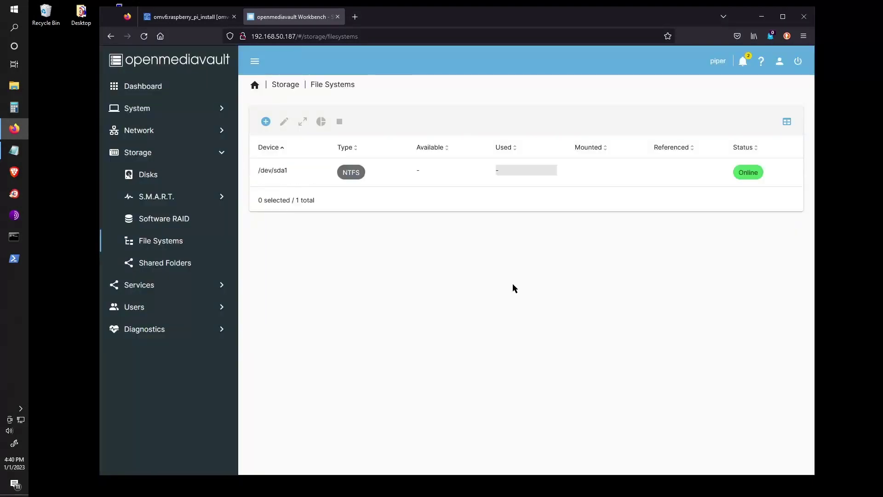
Apply the pending configuration changes and go to the Services section.
{"action": "left_click", "coordinate": [790, 99]}
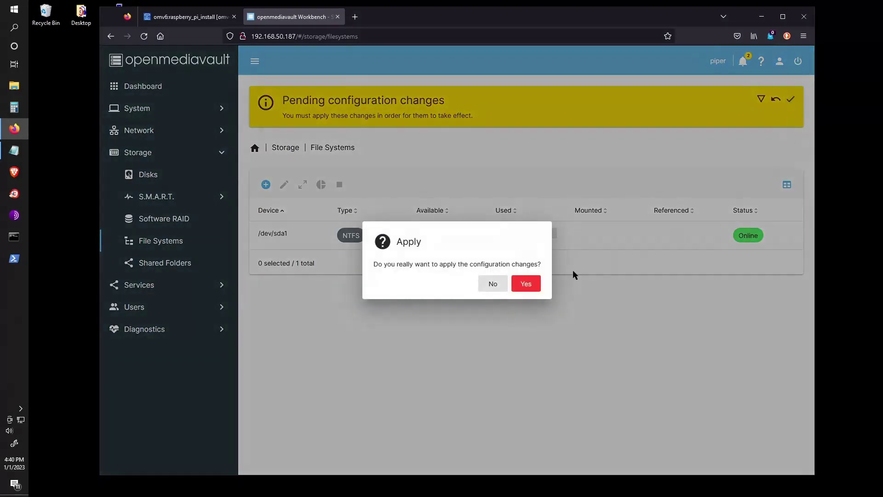
{"action": "left_click", "coordinate": [530, 284]}
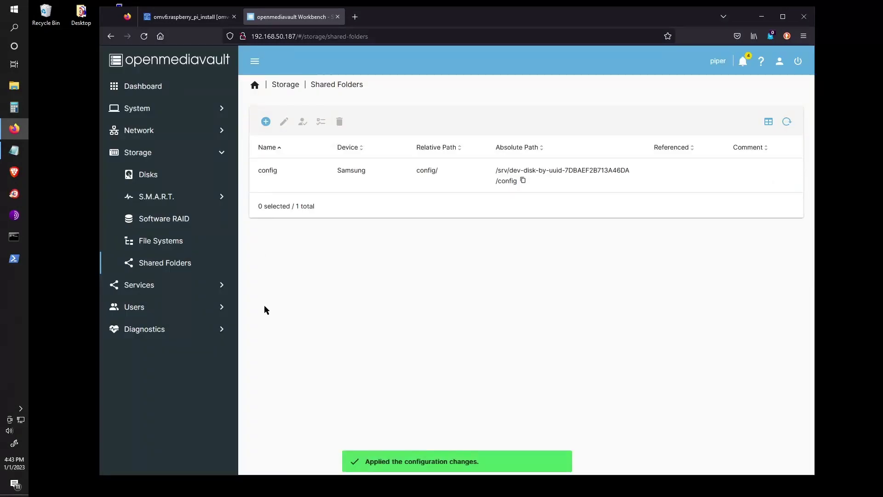
{"action": "left_click", "coordinate": [159, 285]}
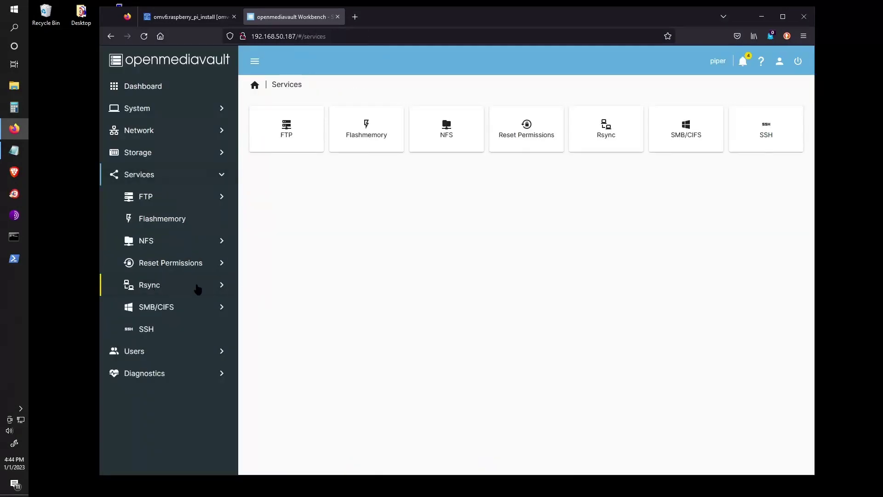
Add an SMB share for the config folder with Public set to Guests allowed, then apply the changes.
{"action": "left_click", "coordinate": [179, 308]}
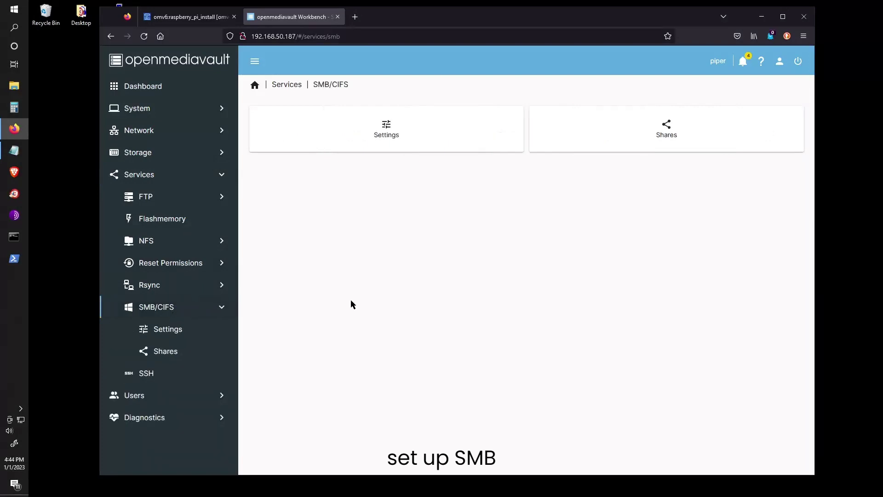
{"action": "left_click", "coordinate": [633, 135]}
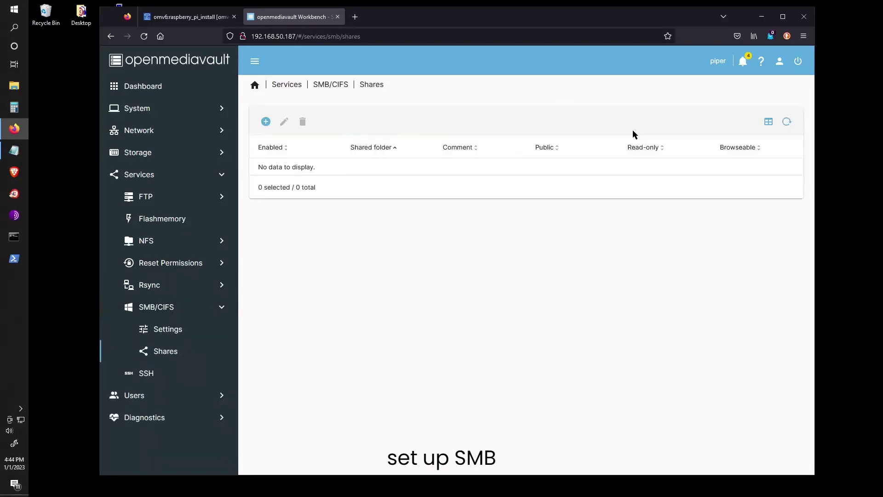
{"action": "left_click", "coordinate": [266, 121]}
{"action": "scroll", "coordinate": [368, 276], "scroll_direction": "down", "scroll_amount": 10}
{"action": "scroll", "coordinate": [368, 284], "scroll_direction": "up", "scroll_amount": 10}
{"action": "left_click", "coordinate": [335, 198]}
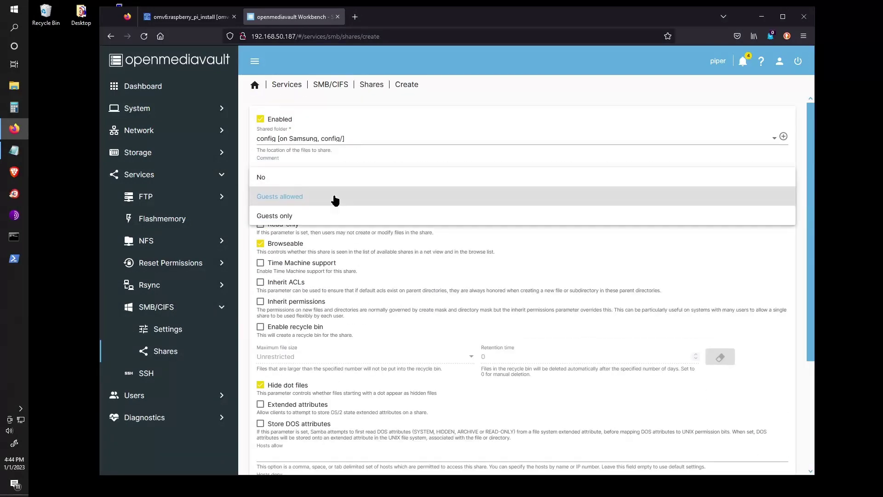
{"action": "left_click", "coordinate": [350, 251]}
{"action": "scroll", "coordinate": [479, 286], "scroll_direction": "down", "scroll_amount": 10}
{"action": "left_click", "coordinate": [773, 447]}
{"action": "left_click", "coordinate": [790, 99]}
{"action": "left_click", "coordinate": [525, 283]}
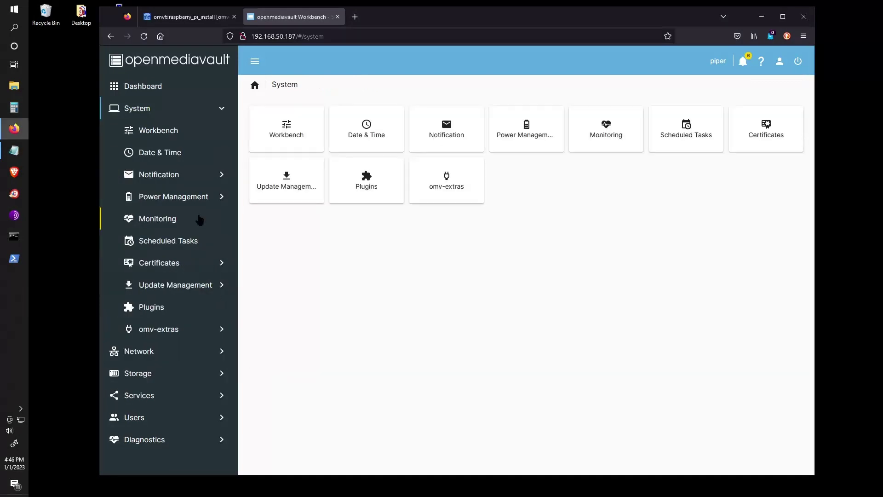
Install Portainer from omv-extras and close the install log once it ends with END OF LINE.
{"action": "left_click", "coordinate": [172, 329]}
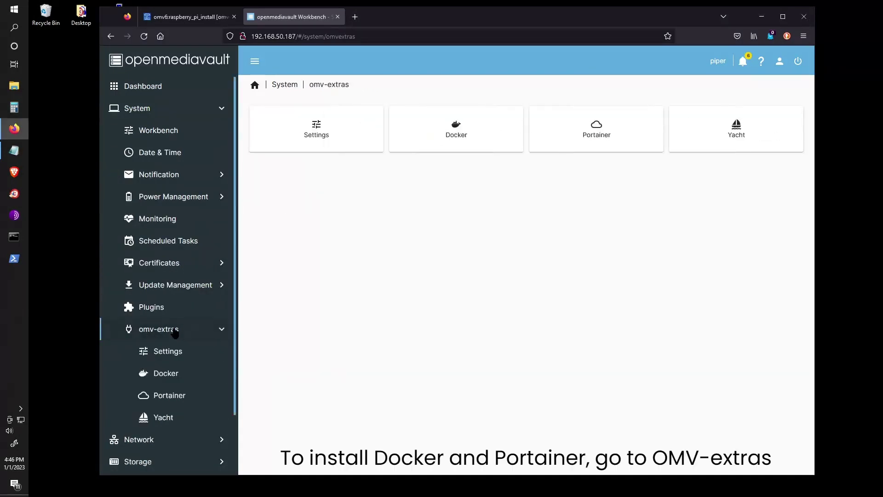
{"action": "left_click", "coordinate": [603, 129]}
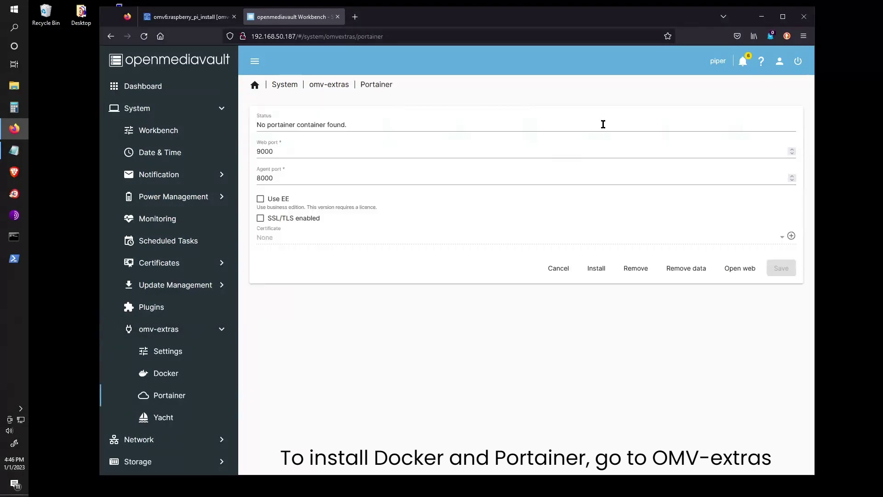
{"action": "left_click", "coordinate": [597, 269]}
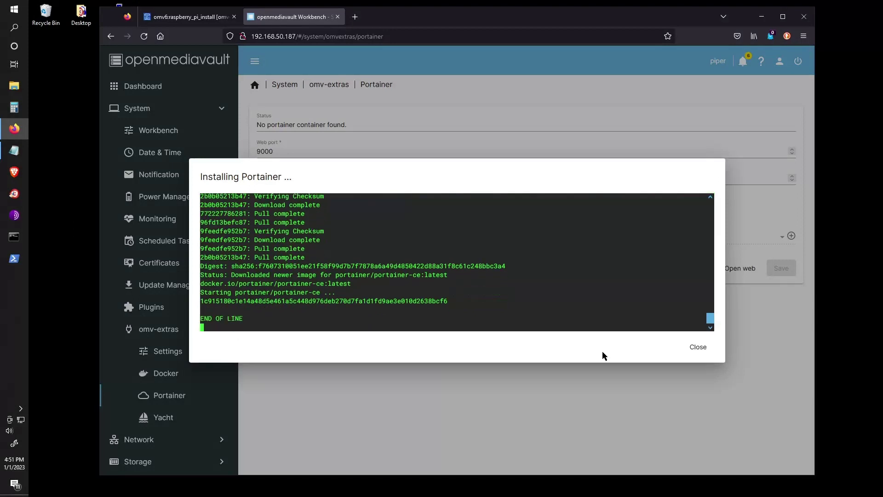
{"action": "left_click", "coordinate": [699, 348]}
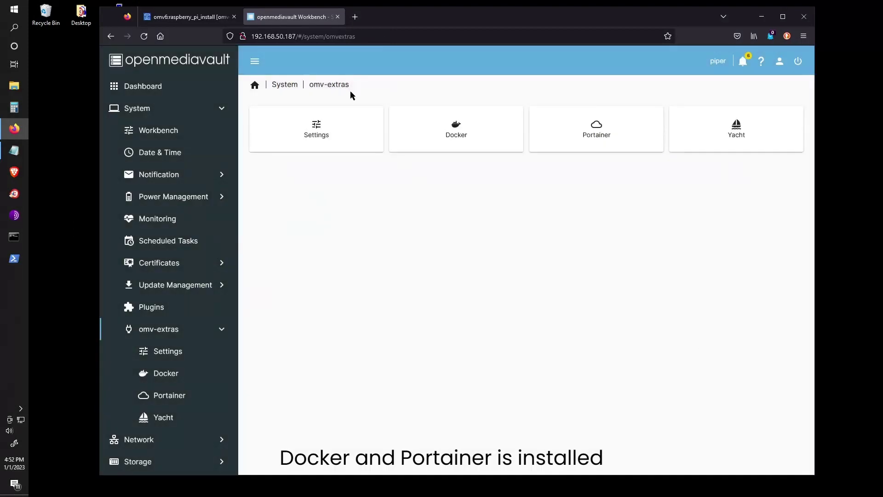
Open the Pi's IP address with port :9000 in a new browser tab to load Portainer.
{"action": "left_click_drag", "start_coordinate": [296, 36], "coordinate": [251, 37]}
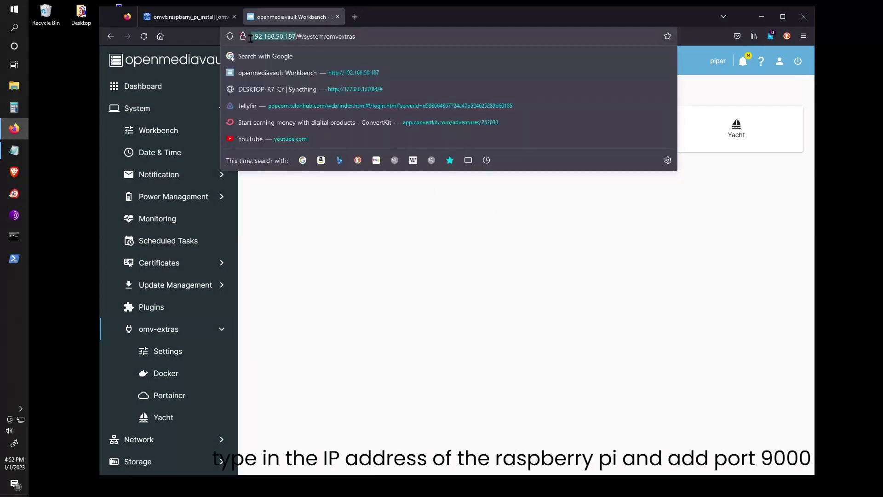
{"action": "key", "text": "ctrl+c"}
{"action": "left_click", "coordinate": [354, 17]}
{"action": "key", "text": "ctrl+v"}
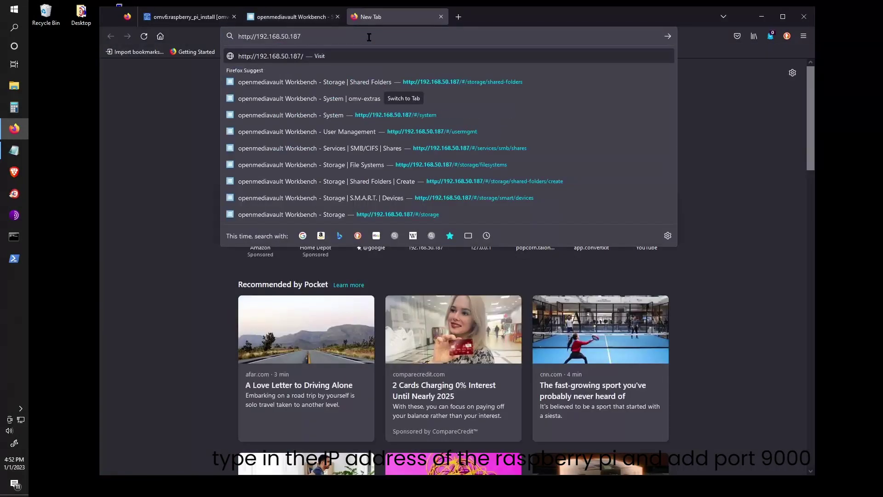
{"action": "type", "text": ":"}
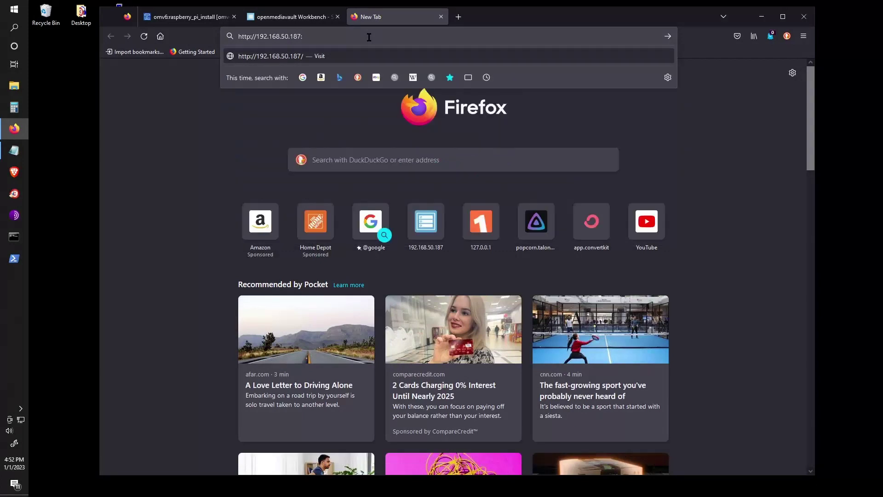
{"action": "type", "text": "9000"}
{"action": "key", "text": "Return"}
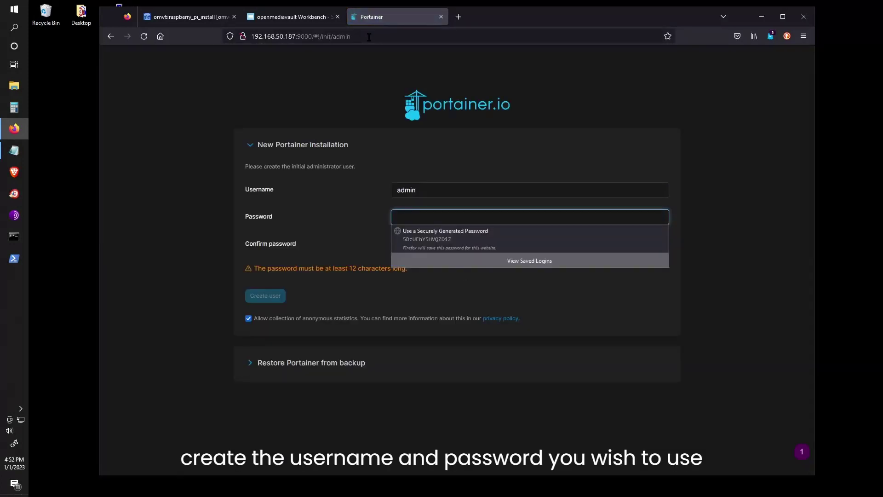
Enter and confirm an administrator password, then create the initial Portainer user.
{"action": "left_click", "coordinate": [427, 218]}
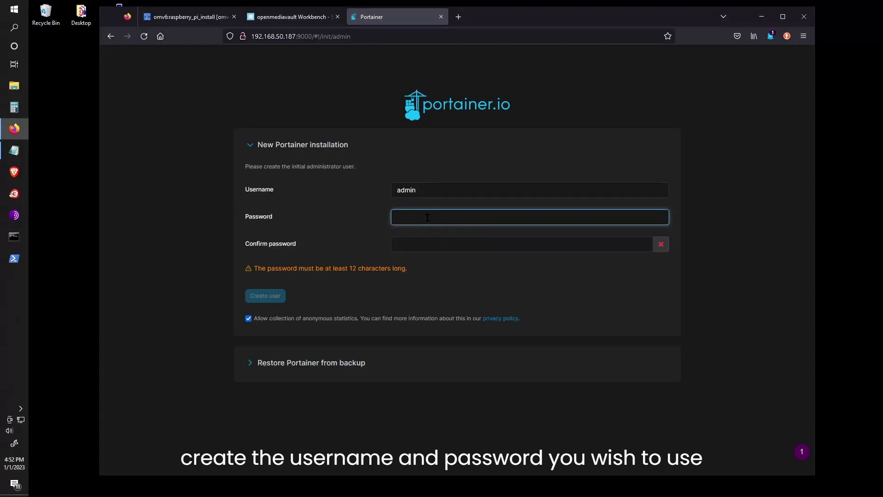
{"action": "type", "text": "•••••"}
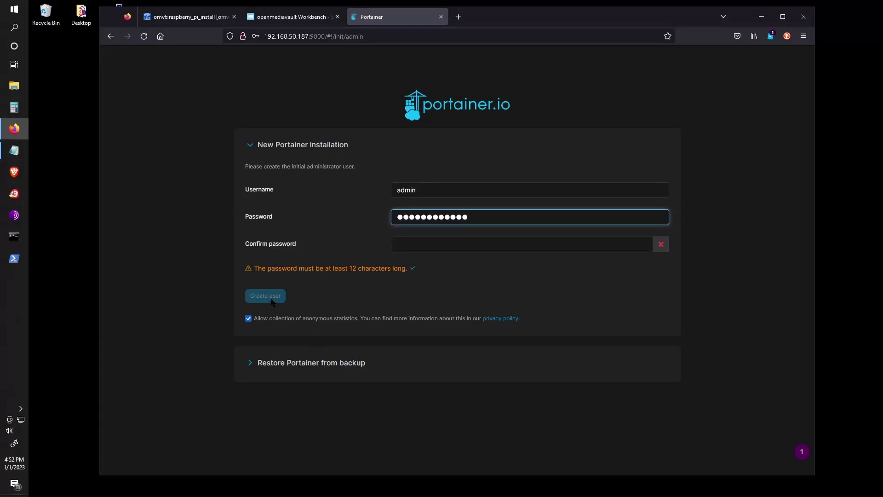
{"action": "left_click", "coordinate": [406, 244]}
{"action": "type", "text": "•••"}
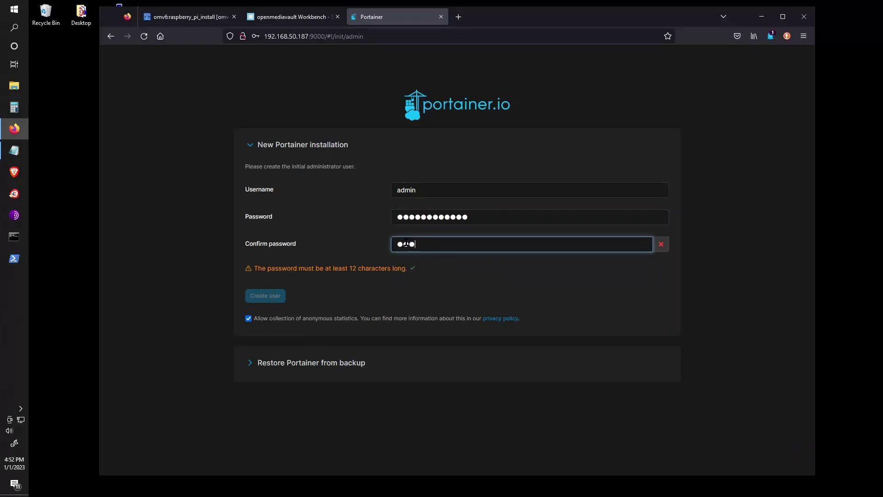
{"action": "type", "text": "•••••••••"}
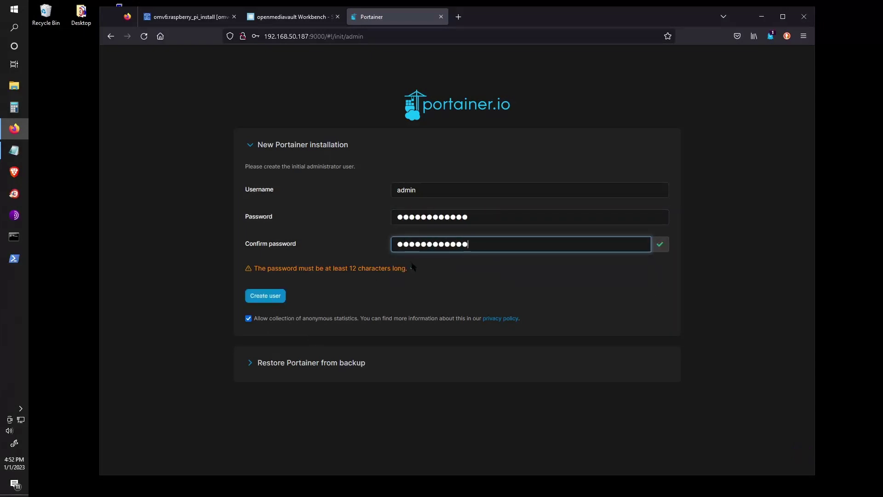
{"action": "left_click", "coordinate": [271, 296]}
Dismiss the save-login prompt and open the local Docker environment's dashboard via Get Started.
{"action": "left_click", "coordinate": [353, 154]}
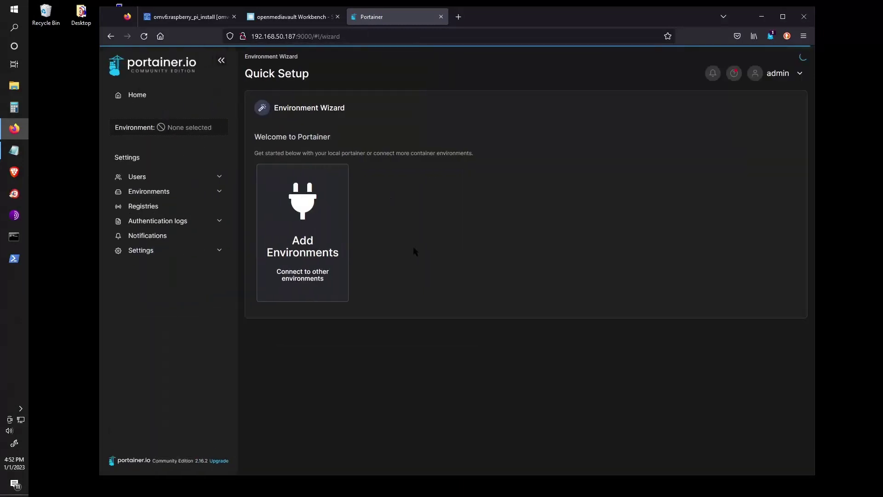
{"action": "left_click", "coordinate": [321, 264]}
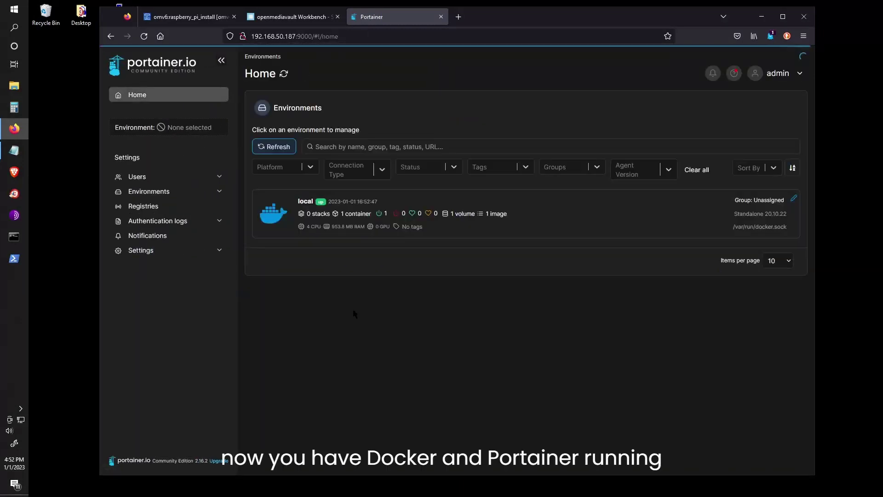
{"action": "left_click", "coordinate": [424, 300]}
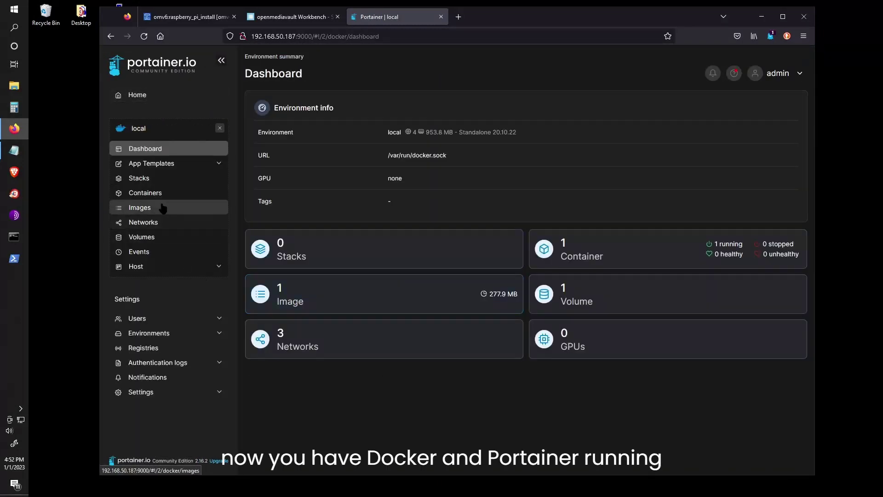
Browse the App Templates list, then switch to Custom Templates.
{"action": "left_click", "coordinate": [157, 169]}
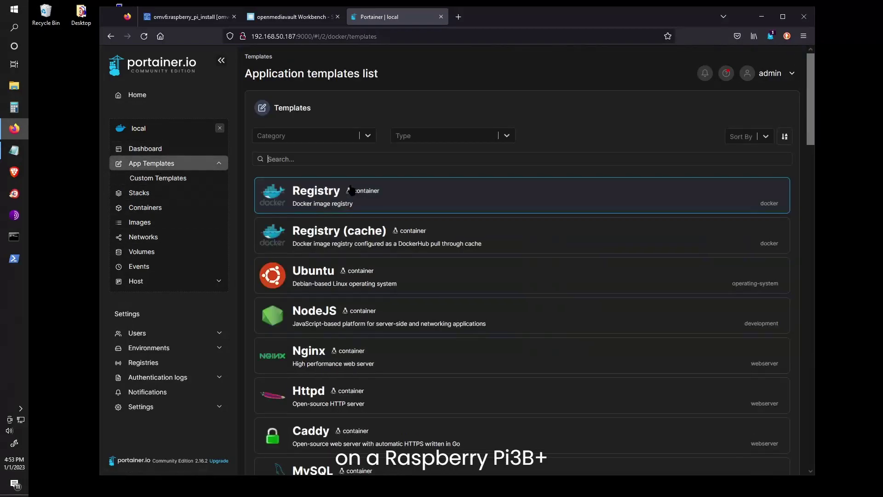
{"action": "scroll", "coordinate": [337, 280], "scroll_direction": "down", "scroll_amount": 10}
{"action": "scroll", "coordinate": [337, 280], "scroll_direction": "down", "scroll_amount": 20}
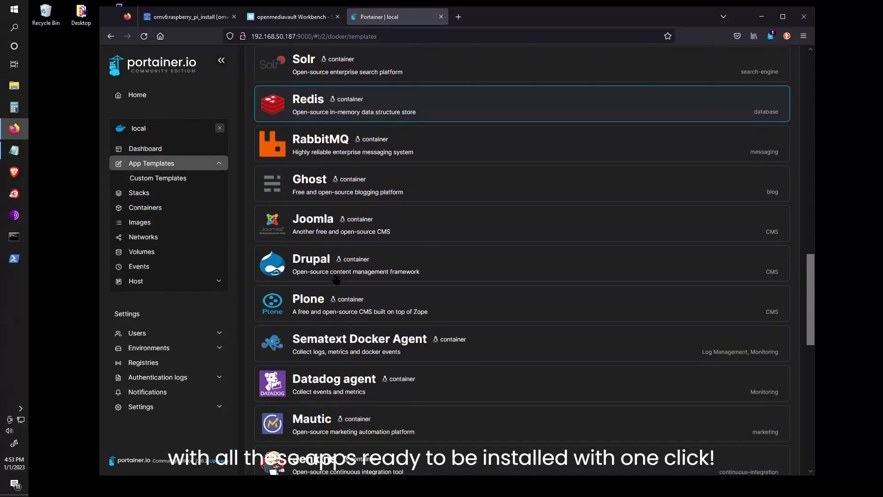
{"action": "scroll", "coordinate": [337, 280], "scroll_direction": "up", "scroll_amount": 10}
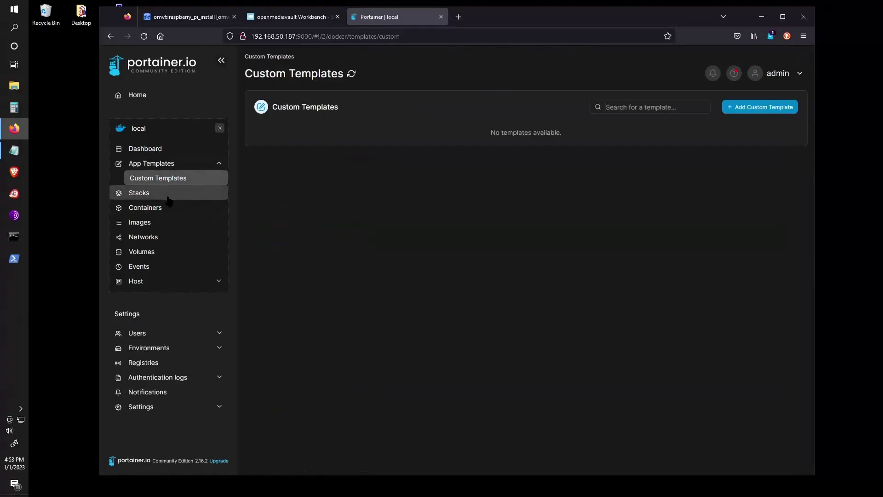
{"action": "left_click", "coordinate": [159, 193]}
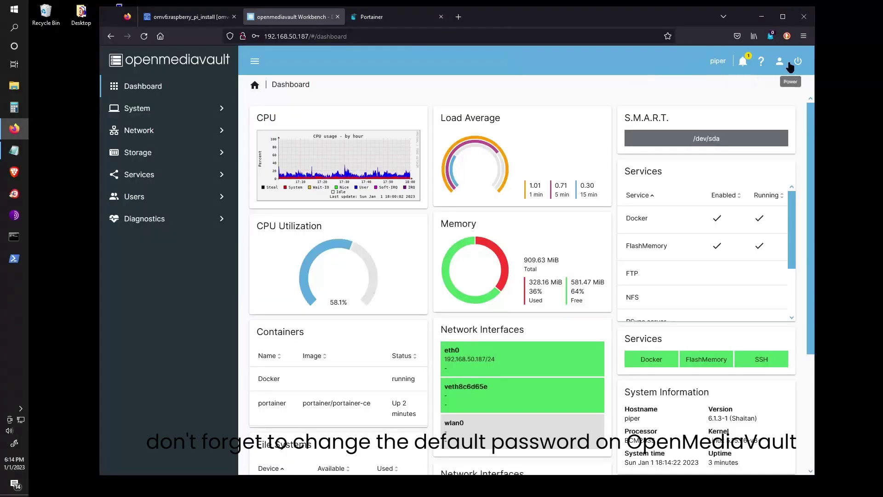
Set a new openmediavault admin password in Change Password and decline storing it in Firefox.
{"action": "left_click", "coordinate": [780, 61]}
{"action": "left_click", "coordinate": [715, 110]}
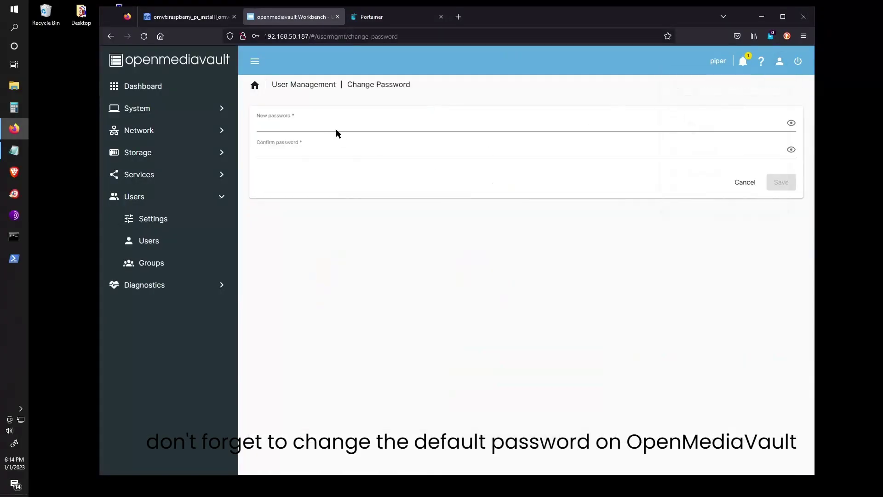
{"action": "left_click", "coordinate": [357, 127]}
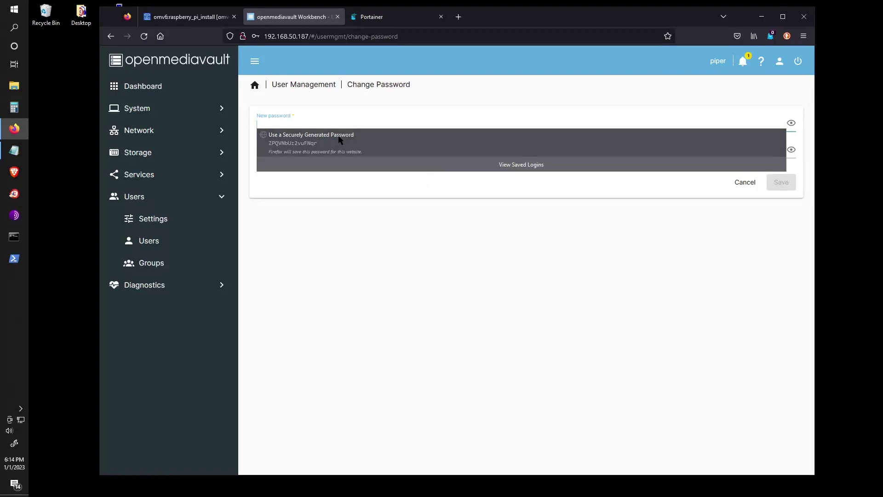
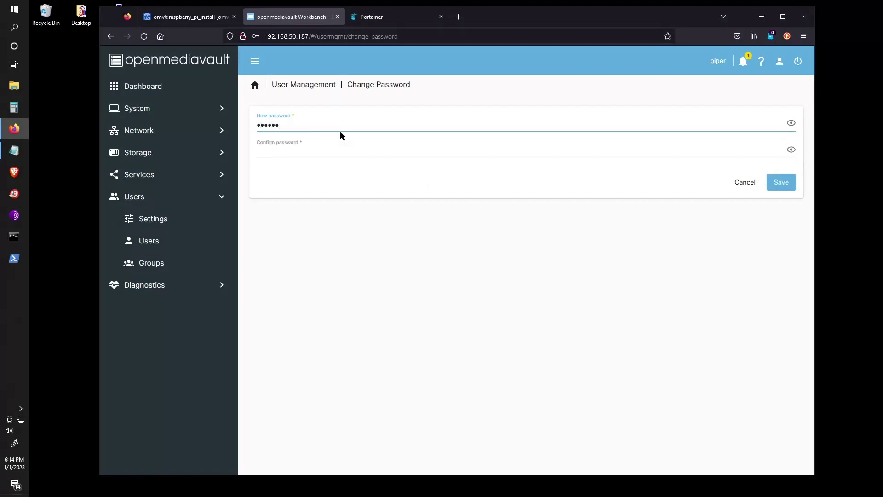
{"action": "key", "text": "Tab"}
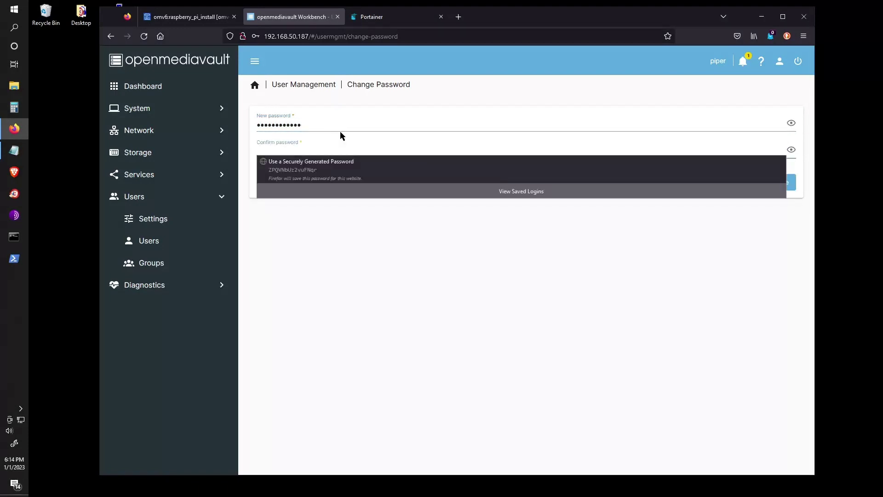
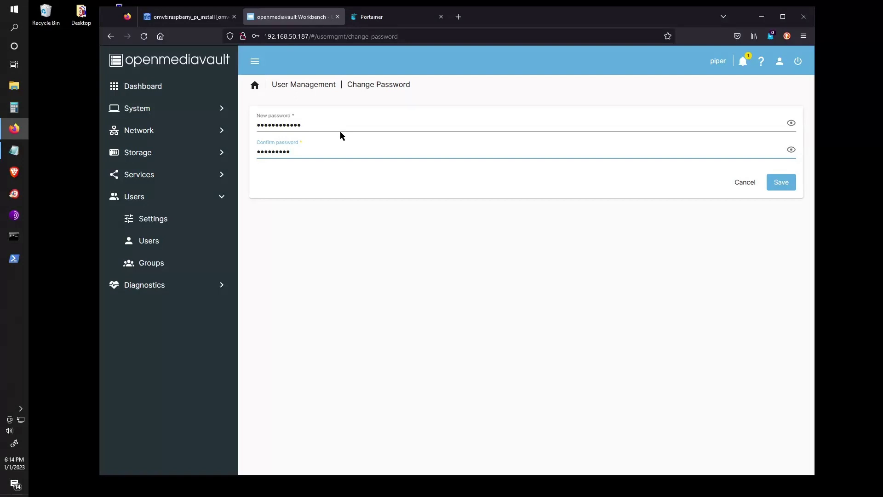
{"action": "left_click", "coordinate": [311, 129]}
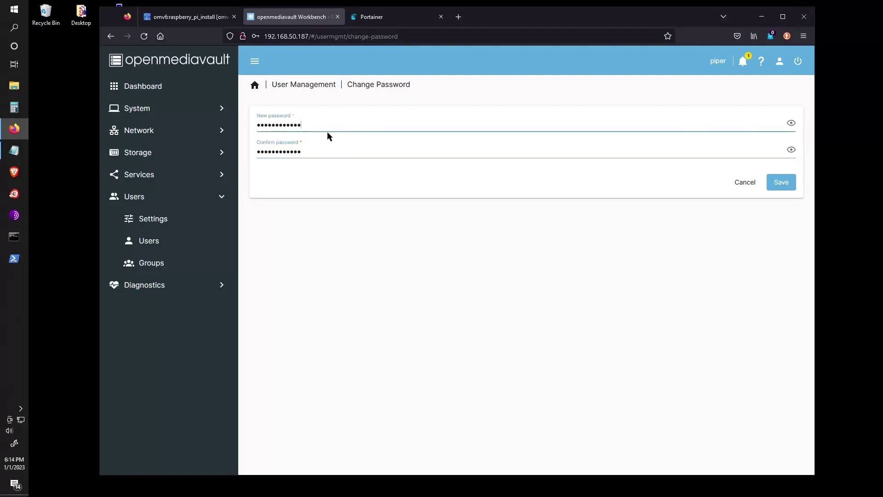
{"action": "left_click", "coordinate": [782, 183]}
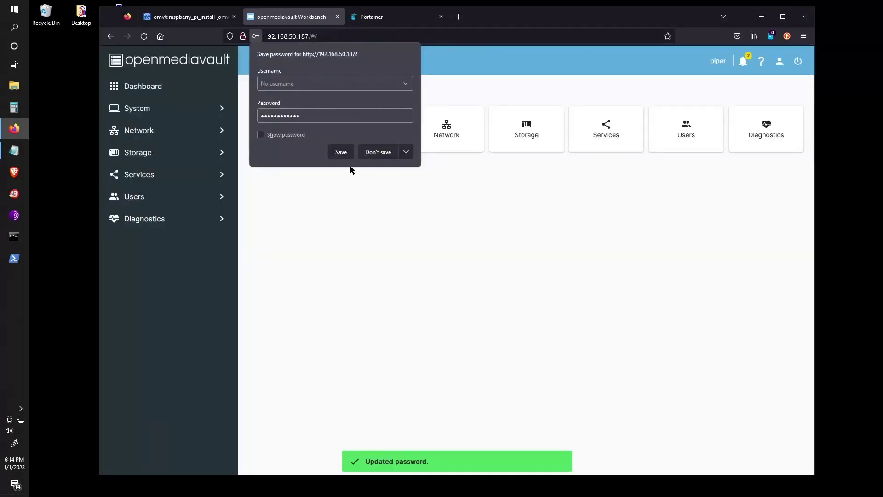
{"action": "left_click", "coordinate": [378, 152]}
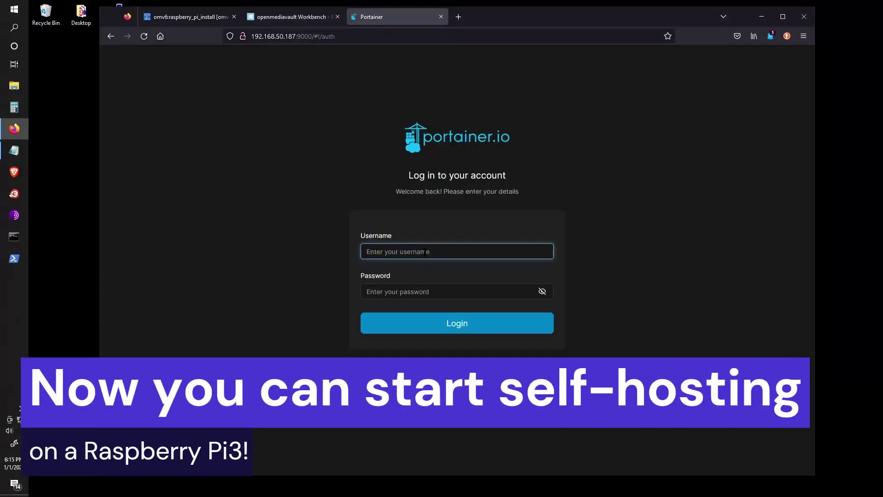
Log back into Portainer as admin and open the local environment's dashboard.
{"action": "type", "text": "admin"}
{"action": "key", "text": "Tab"}
{"action": "type", "text": "ad"}
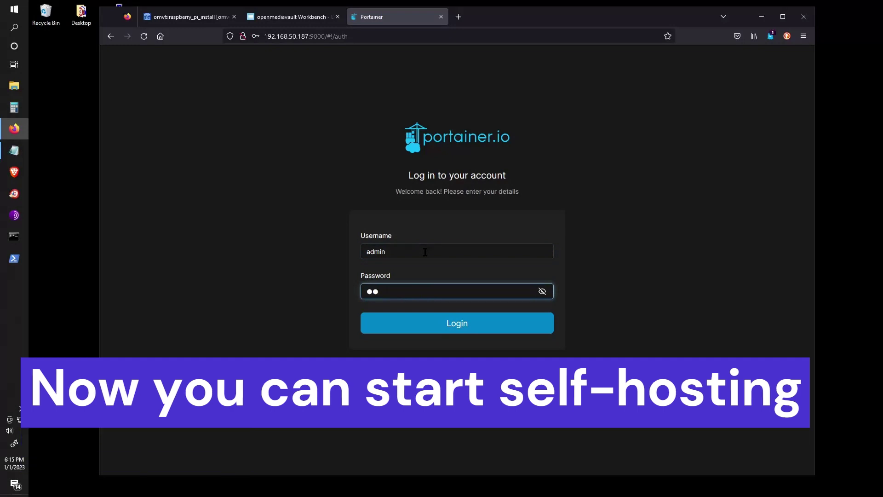
{"action": "key", "text": "BackSpace"}
{"action": "key", "text": "BackSpace"}
{"action": "type", "text": "************"}
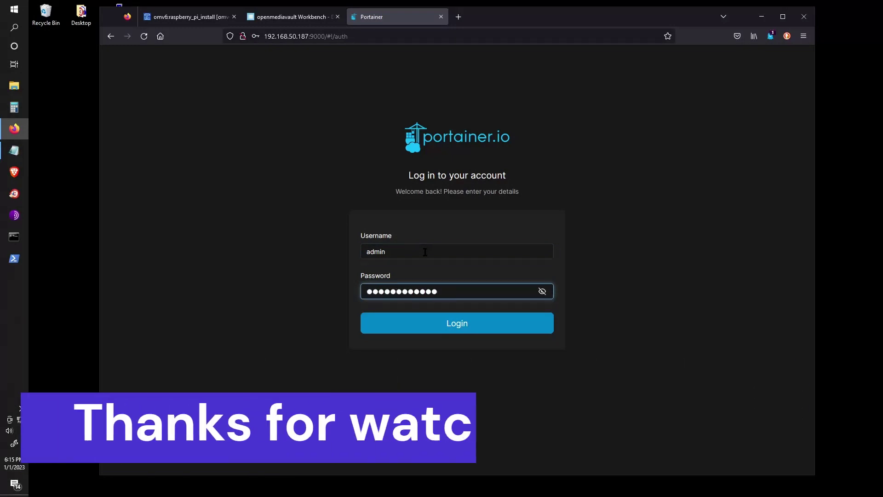
{"action": "key", "text": "Return"}
{"action": "left_click", "coordinate": [378, 152]}
{"action": "left_click", "coordinate": [347, 313]}
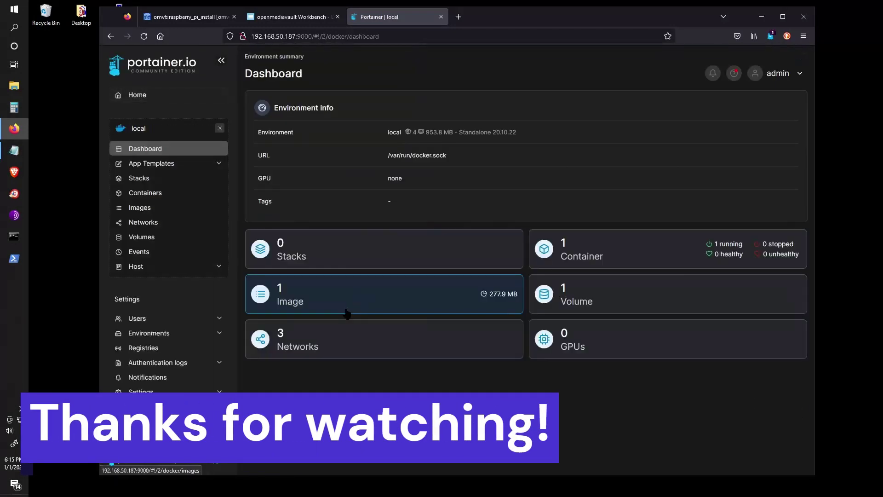